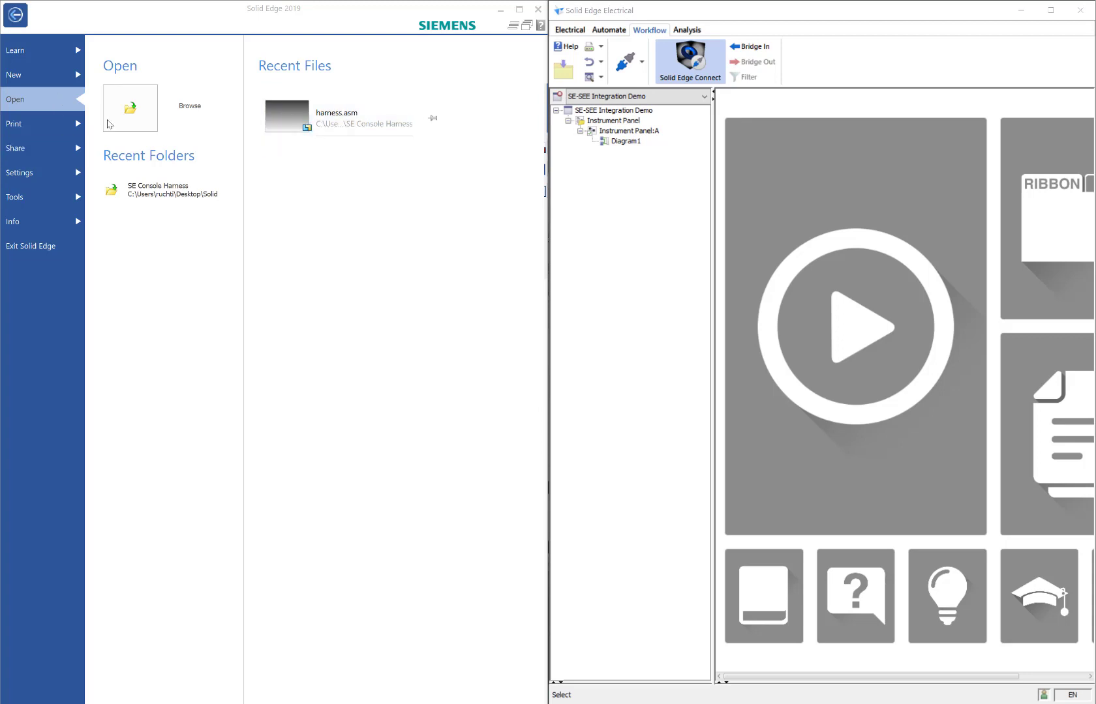
- Open the harness.asm assembly from the SE Console Harness folder under Example for Splice
left_click(130, 108)
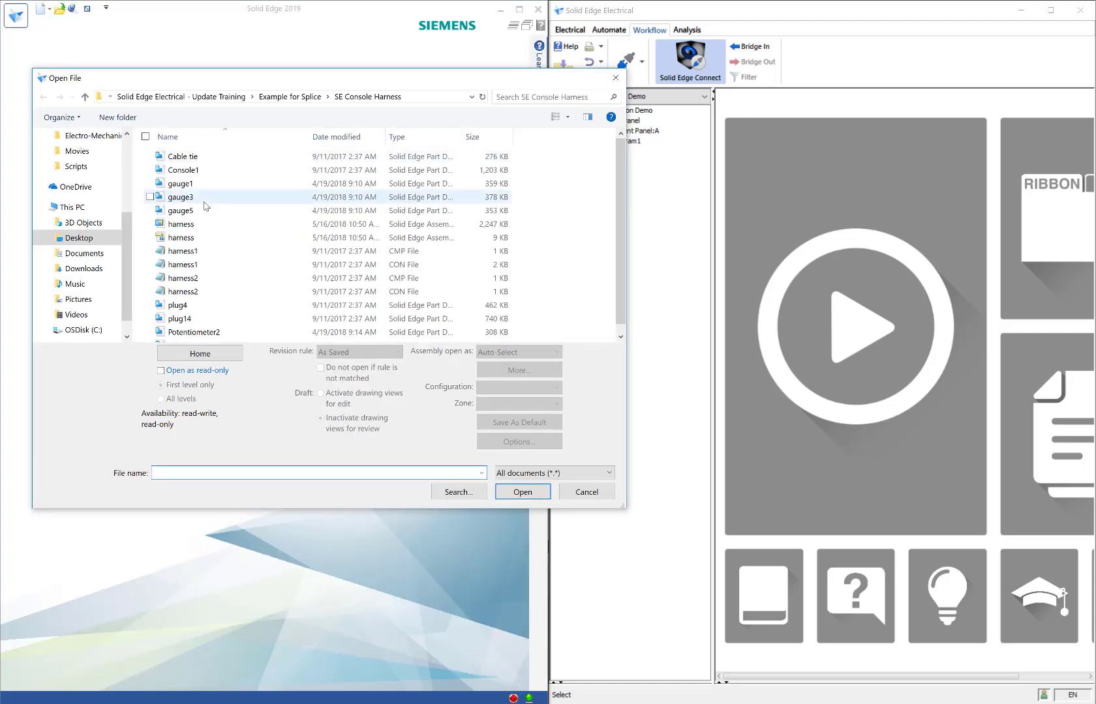
left_click(228, 97)
left_click(241, 158)
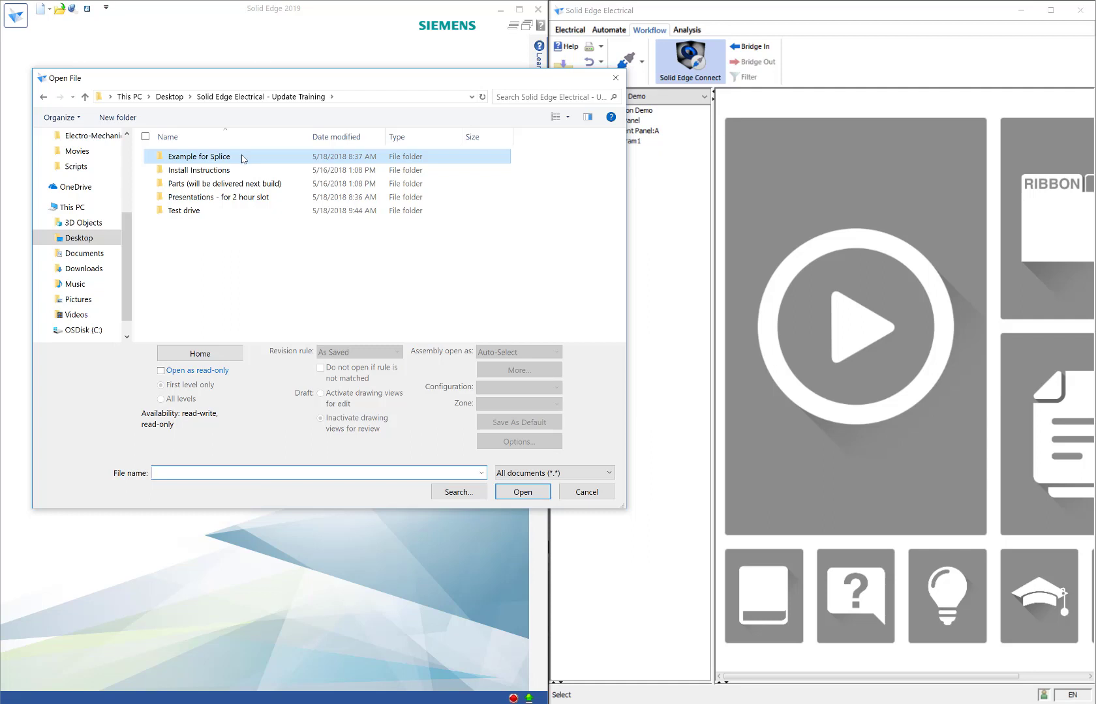
double_click(243, 159)
double_click(243, 158)
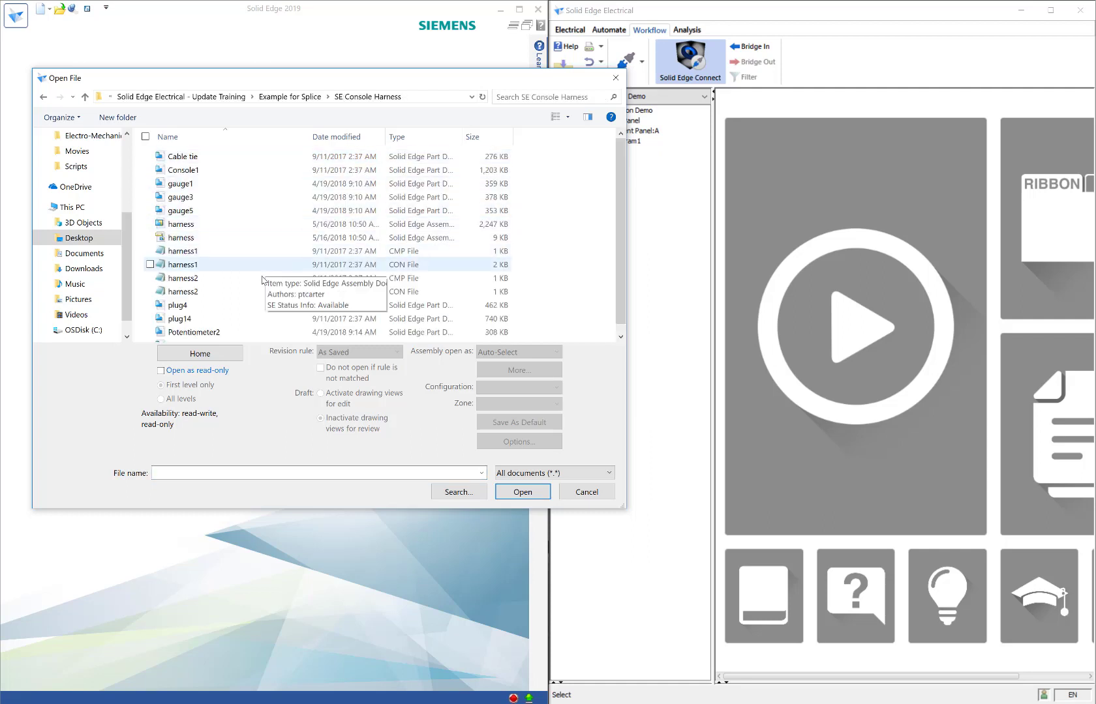
double_click(247, 230)
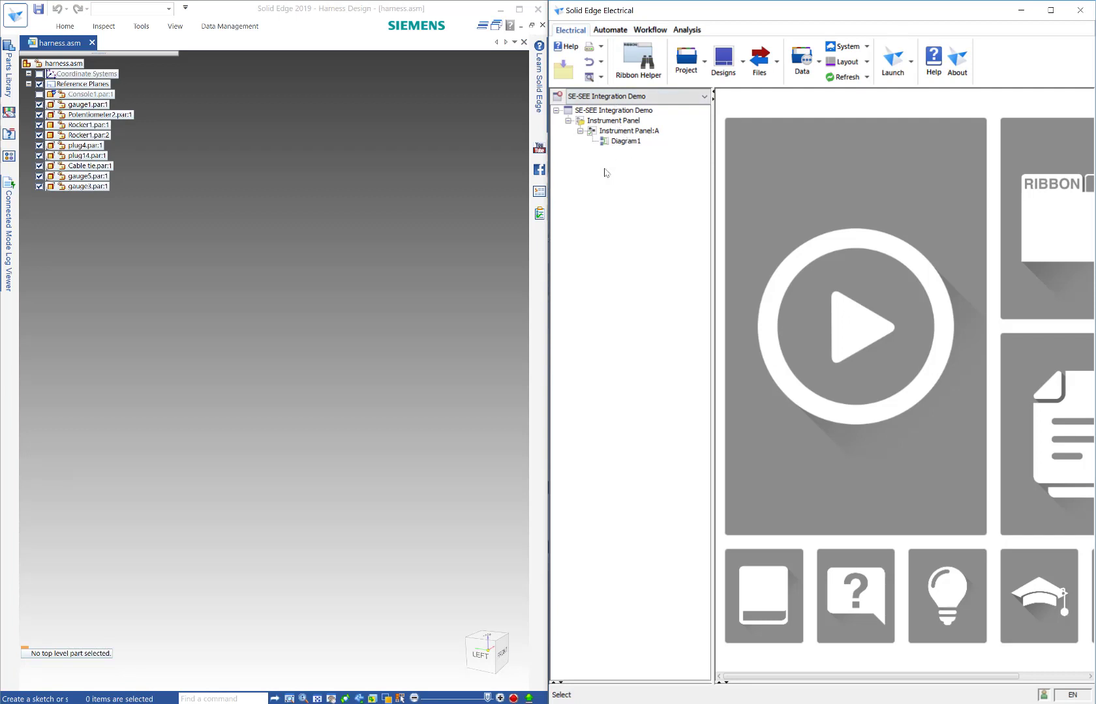
left_click(772, 58)
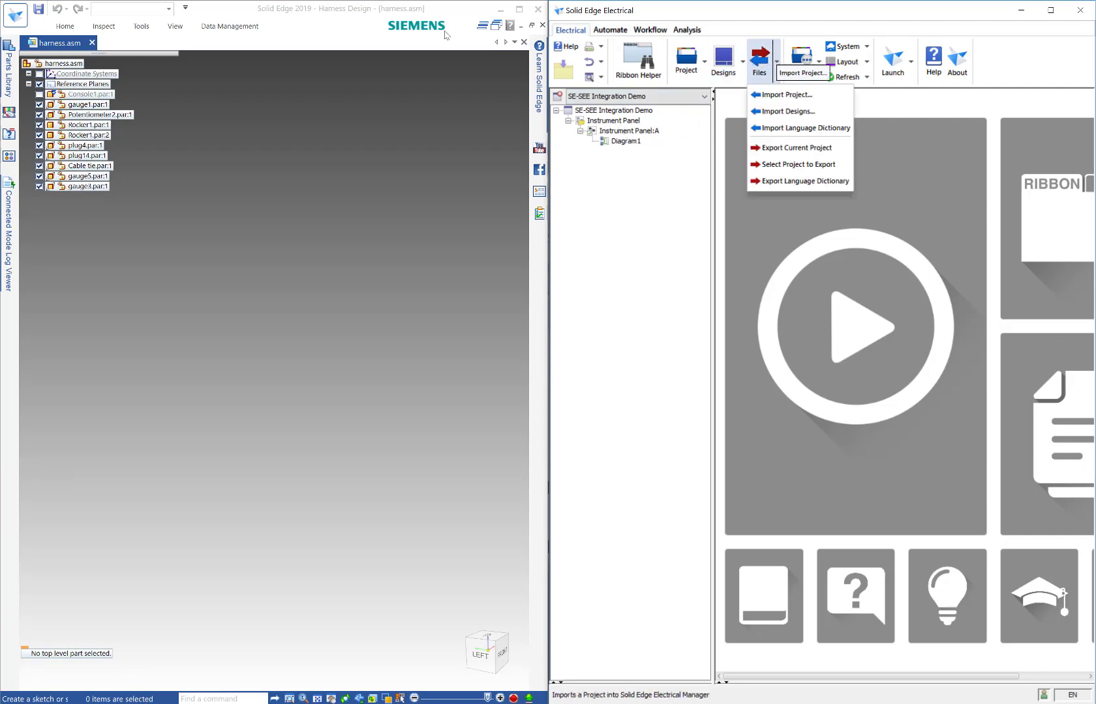
left_click(780, 93)
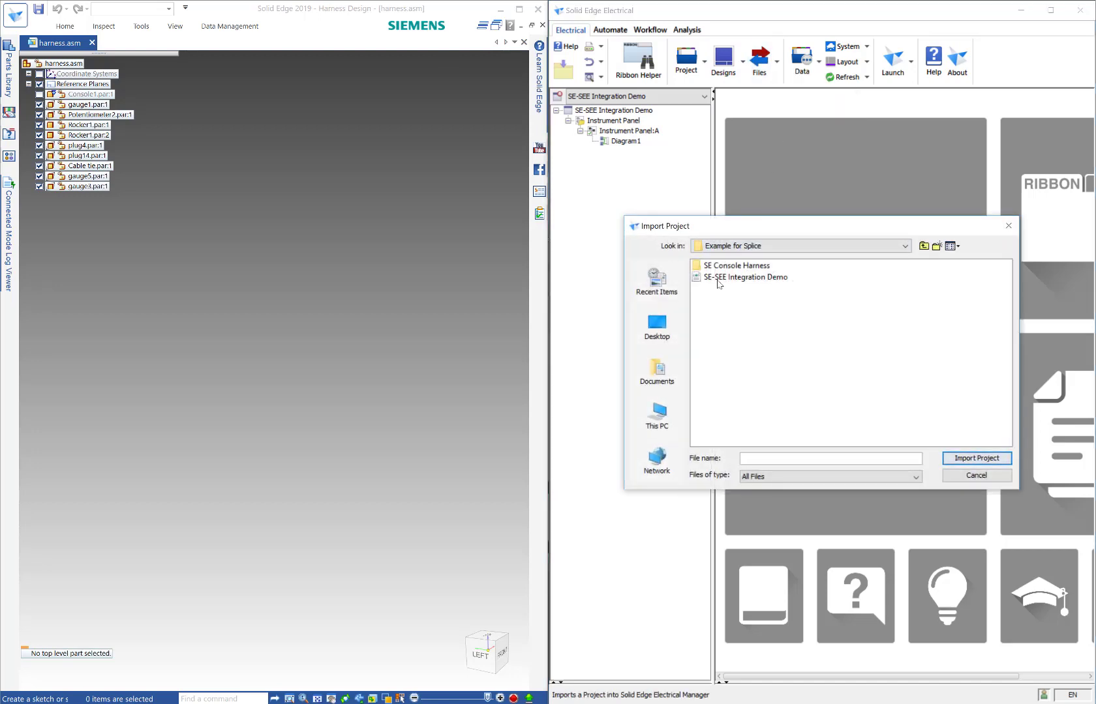
left_click(743, 277)
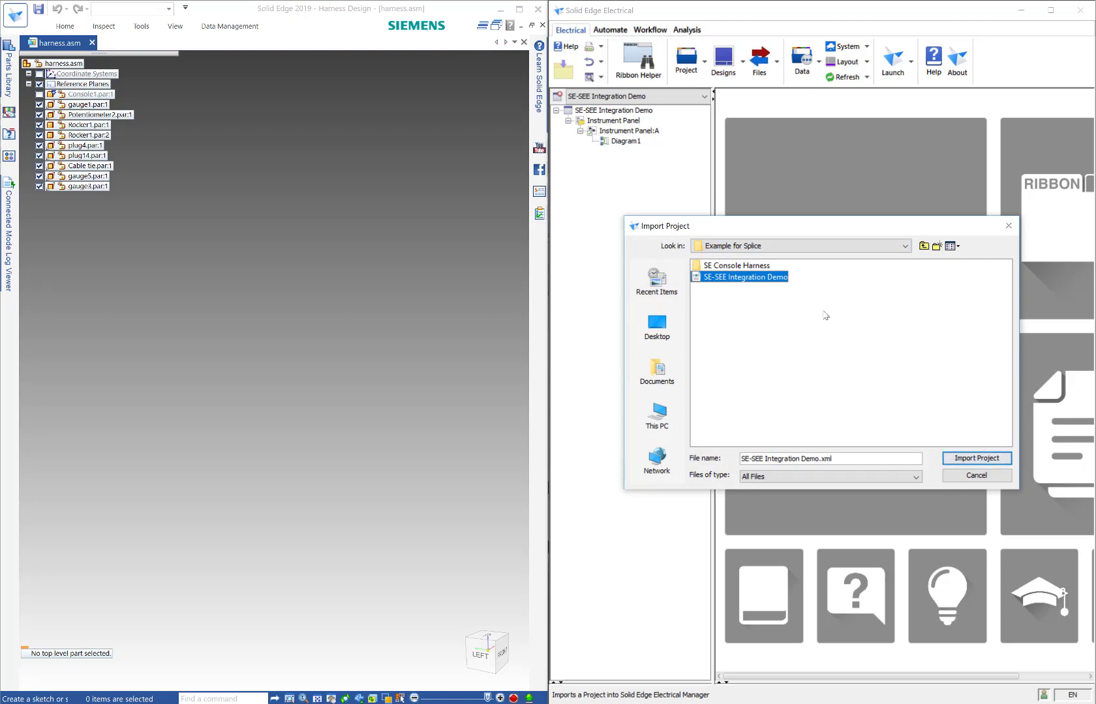
left_click(963, 477)
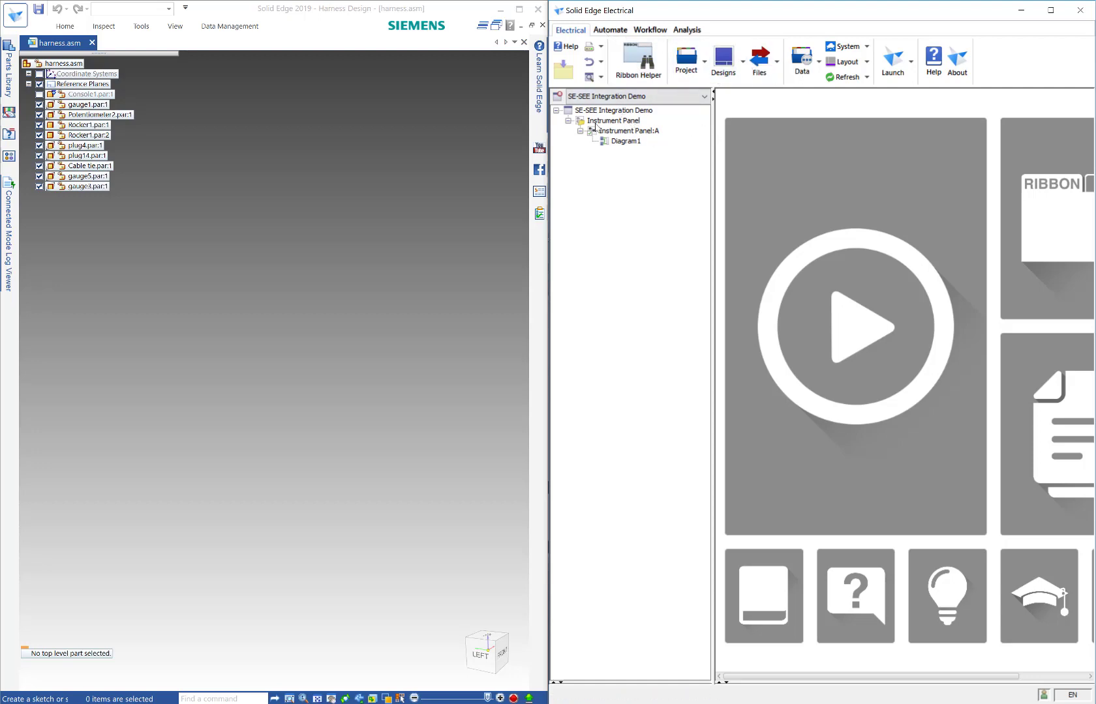
- Close the SE-SEE Integration Demo project in Solid Edge Electrical
left_click(705, 97)
left_click(626, 108)
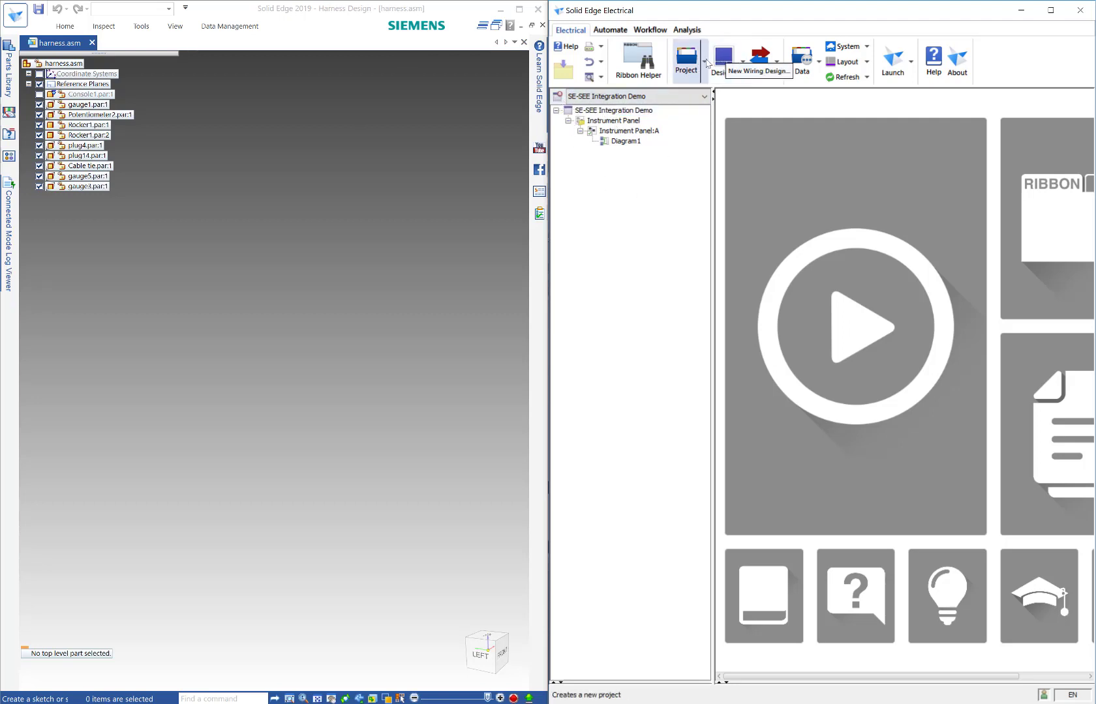
left_click(686, 60)
left_click(708, 148)
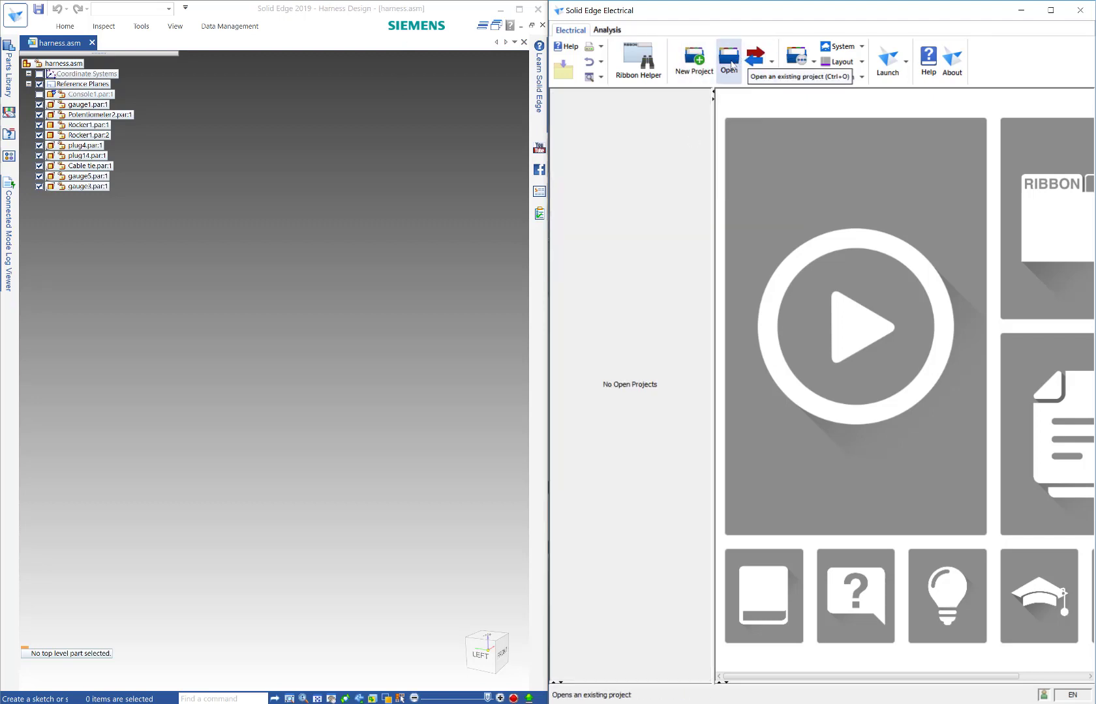
- Open the existing SE-SEE Integration Demo project and display Diagram1 of the Instrument Panel:A design
left_click(729, 62)
double_click(862, 90)
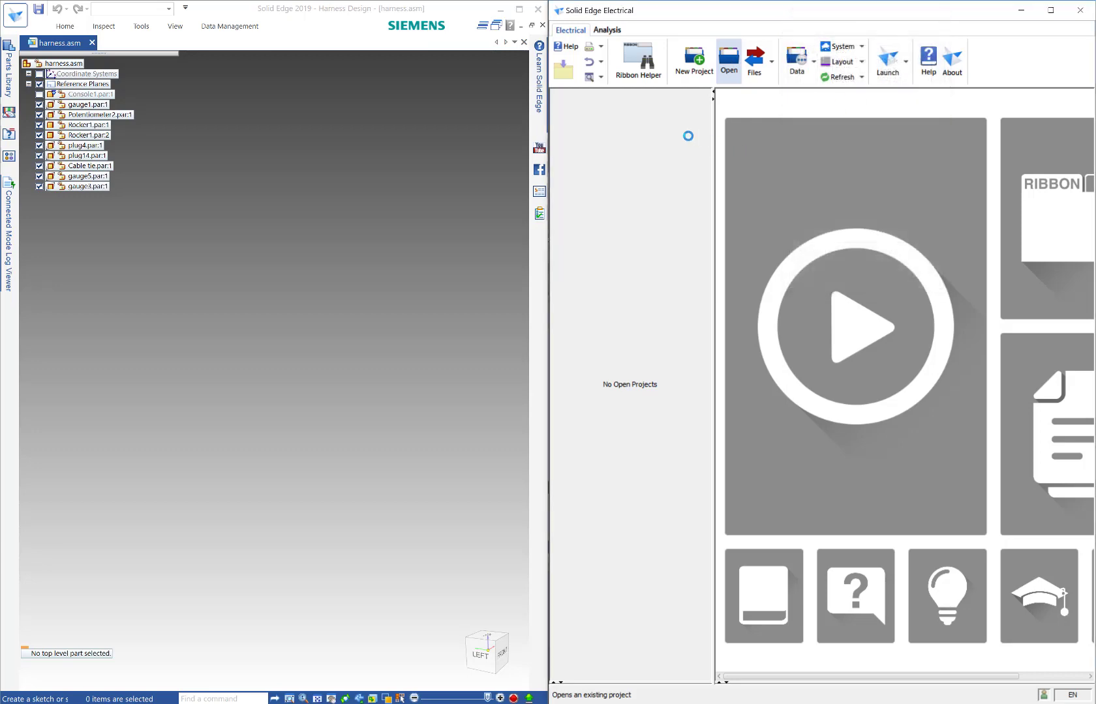
double_click(632, 124)
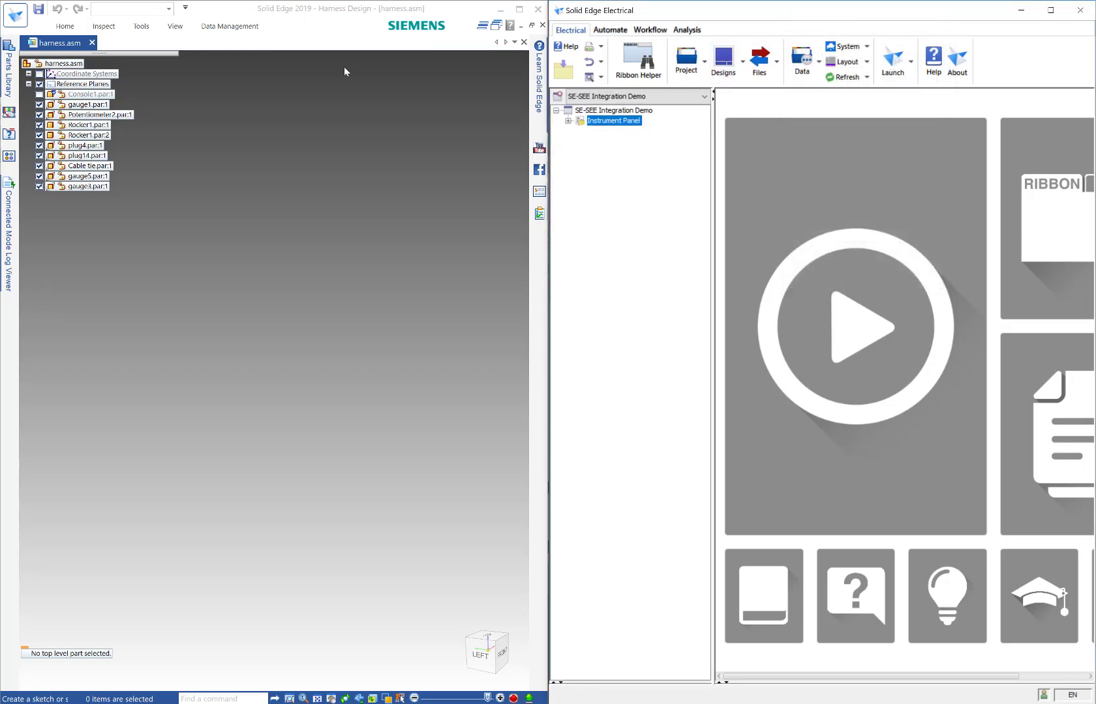
left_click(620, 131)
double_click(617, 132)
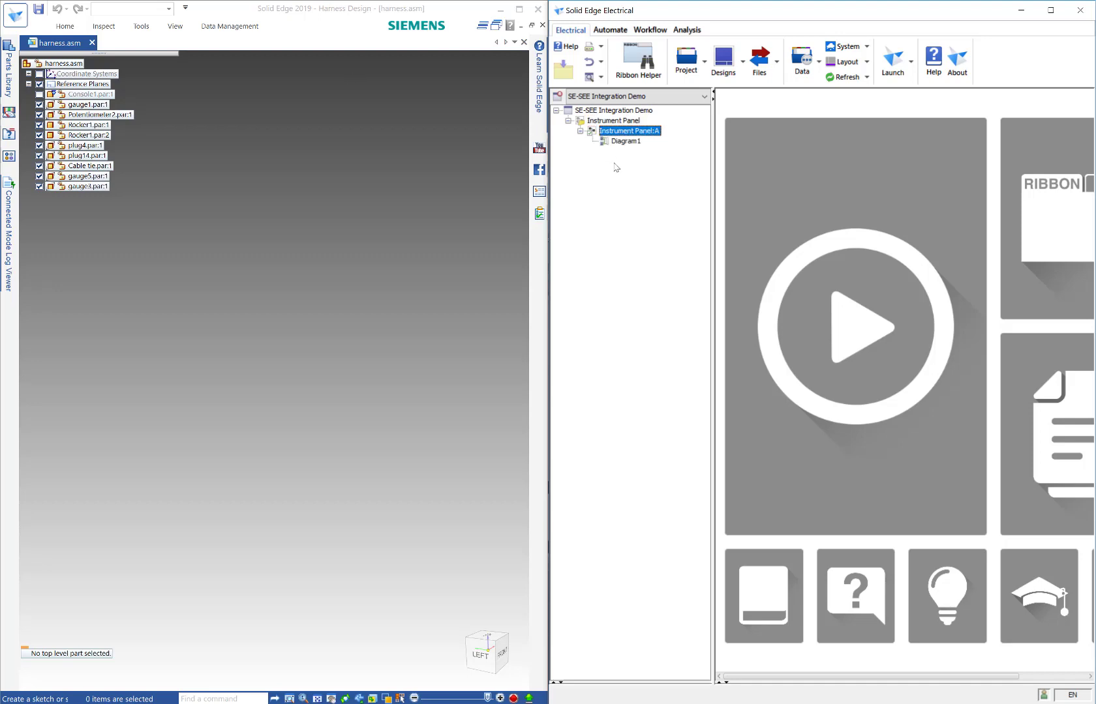
double_click(616, 142)
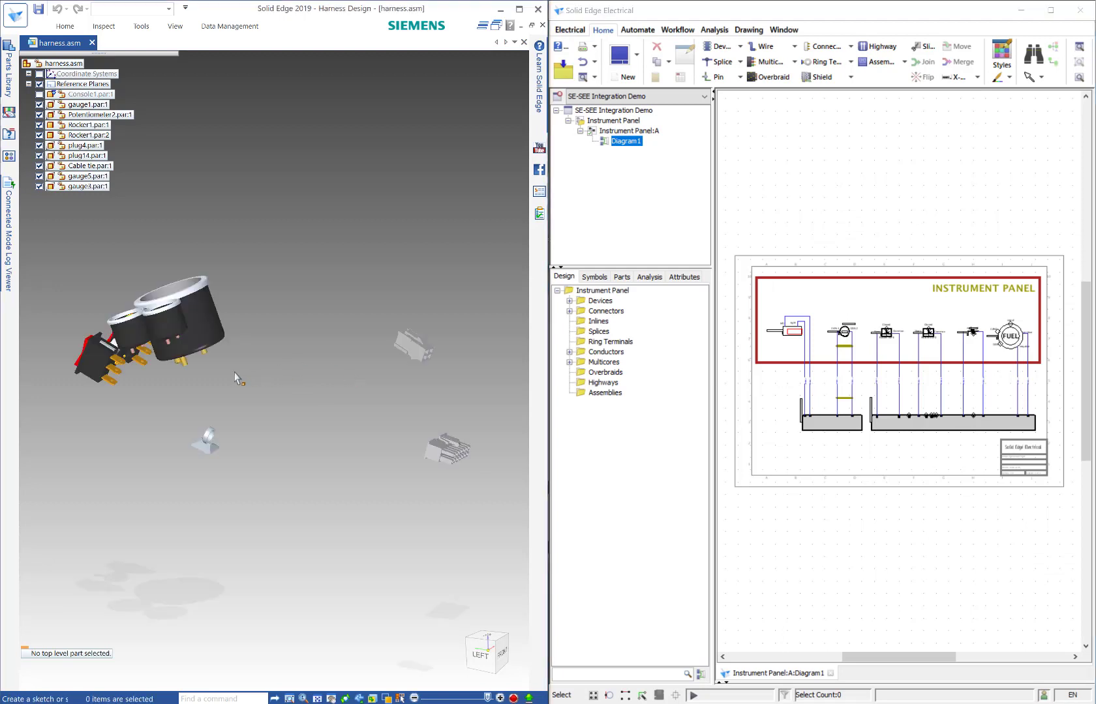
- Disconnect Solid Edge from Solid Edge Electrical and show the message output beneath the wiring diagram in Solid Edge Electrical
middle_click_drag(204, 387, 209, 357)
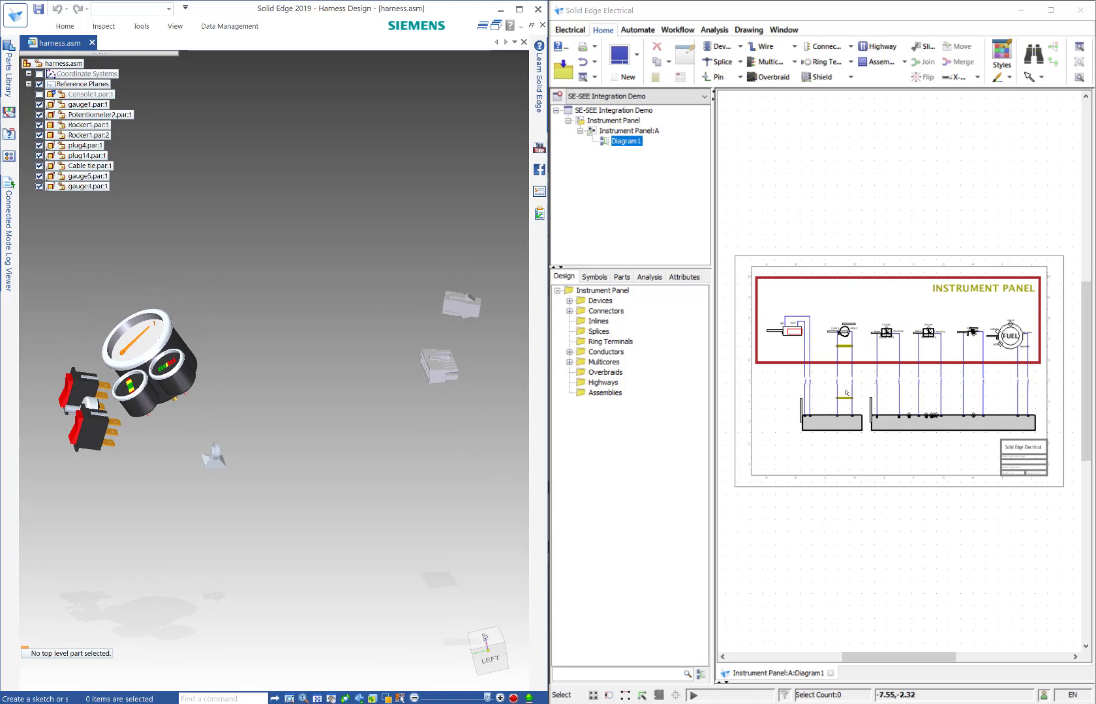
scroll(982, 378, "up", 3)
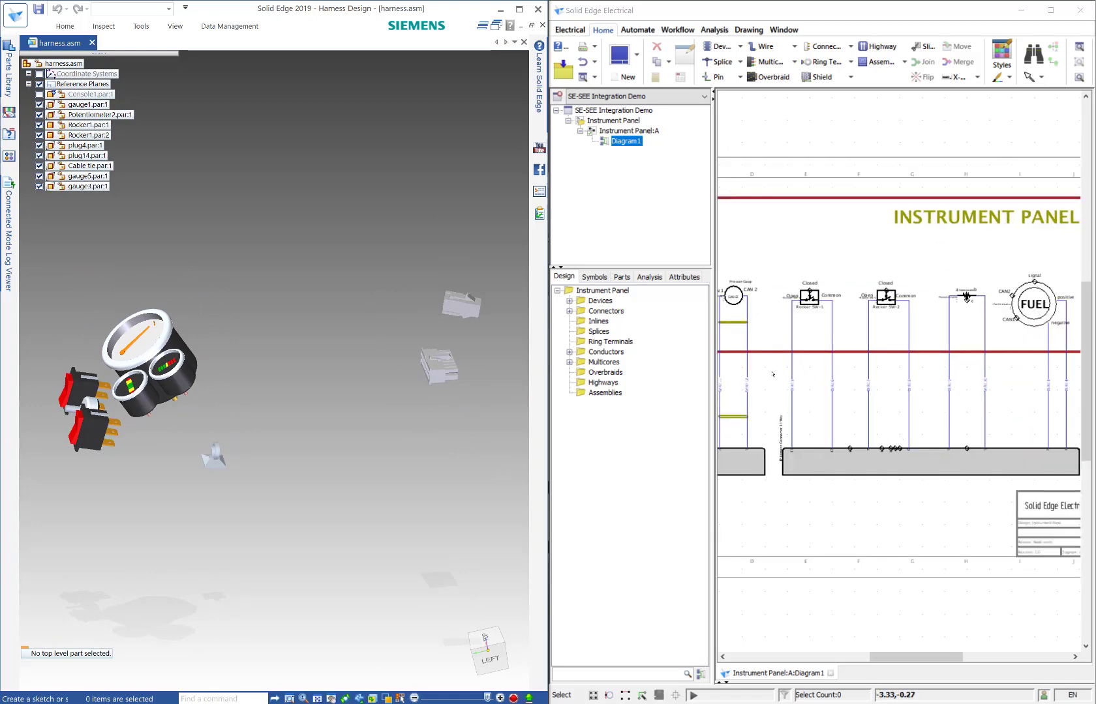
middle_click_drag(770, 367, 881, 339)
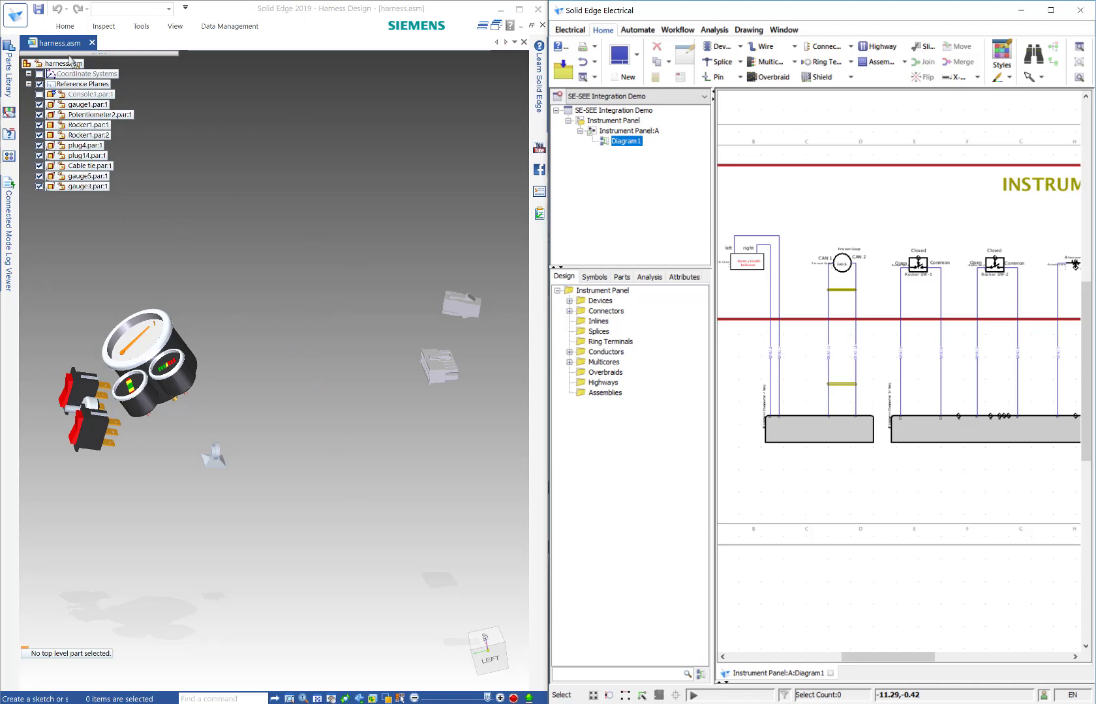
left_click(64, 27)
left_click(251, 77)
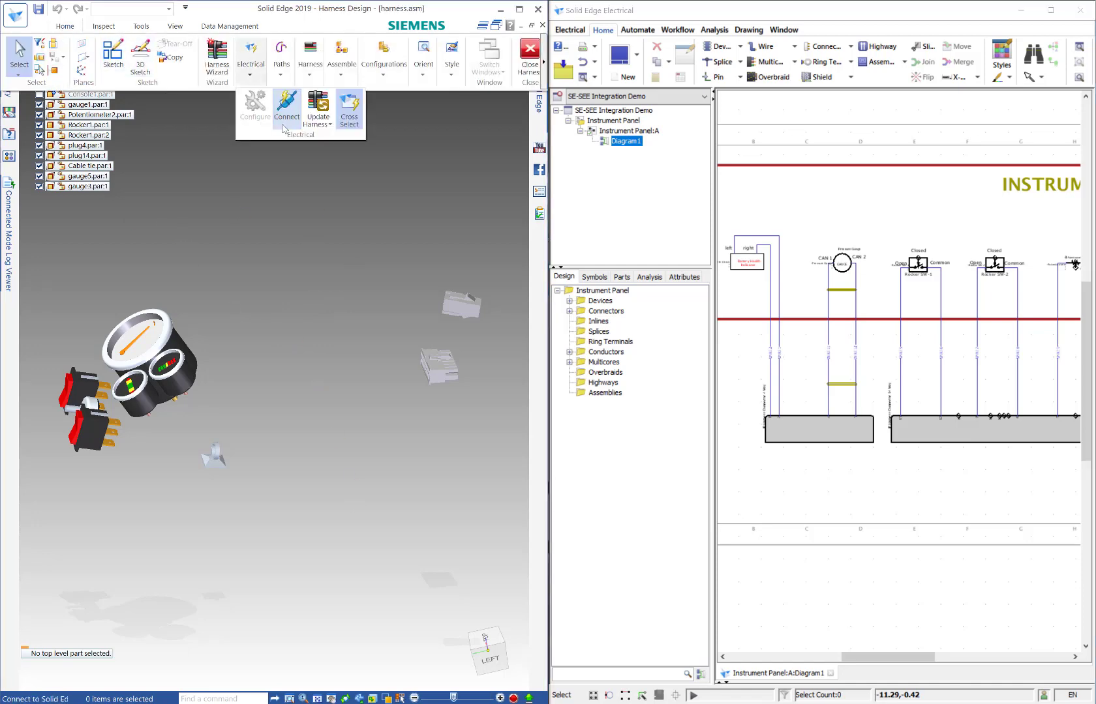
left_click(290, 125)
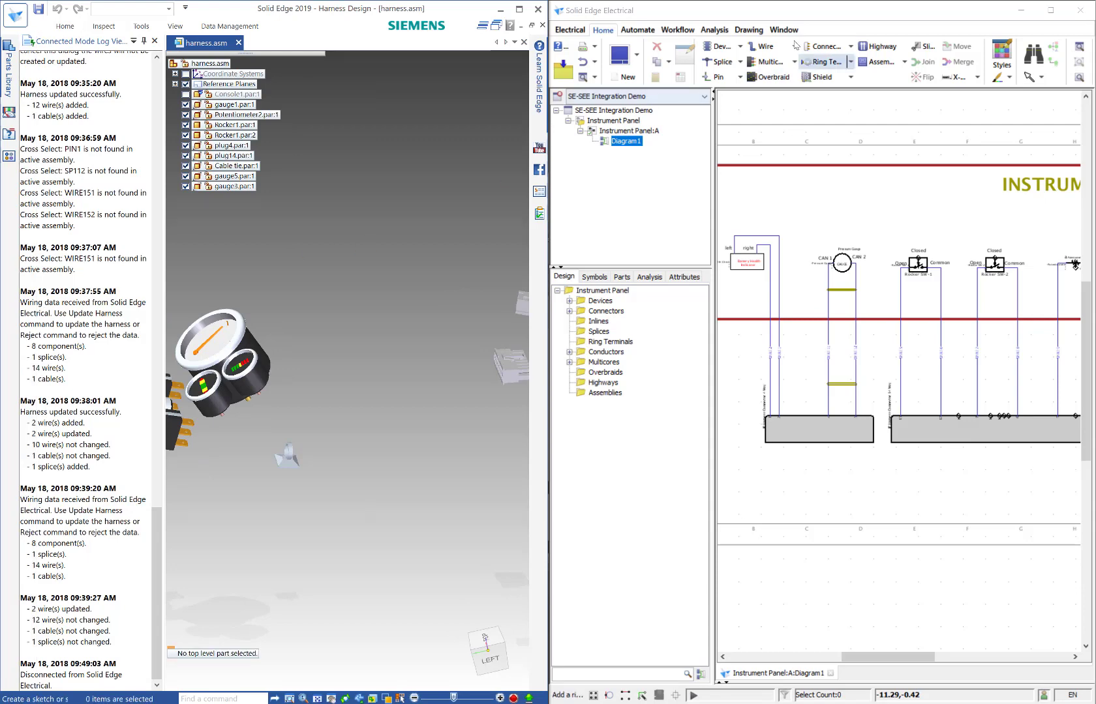
left_click(676, 30)
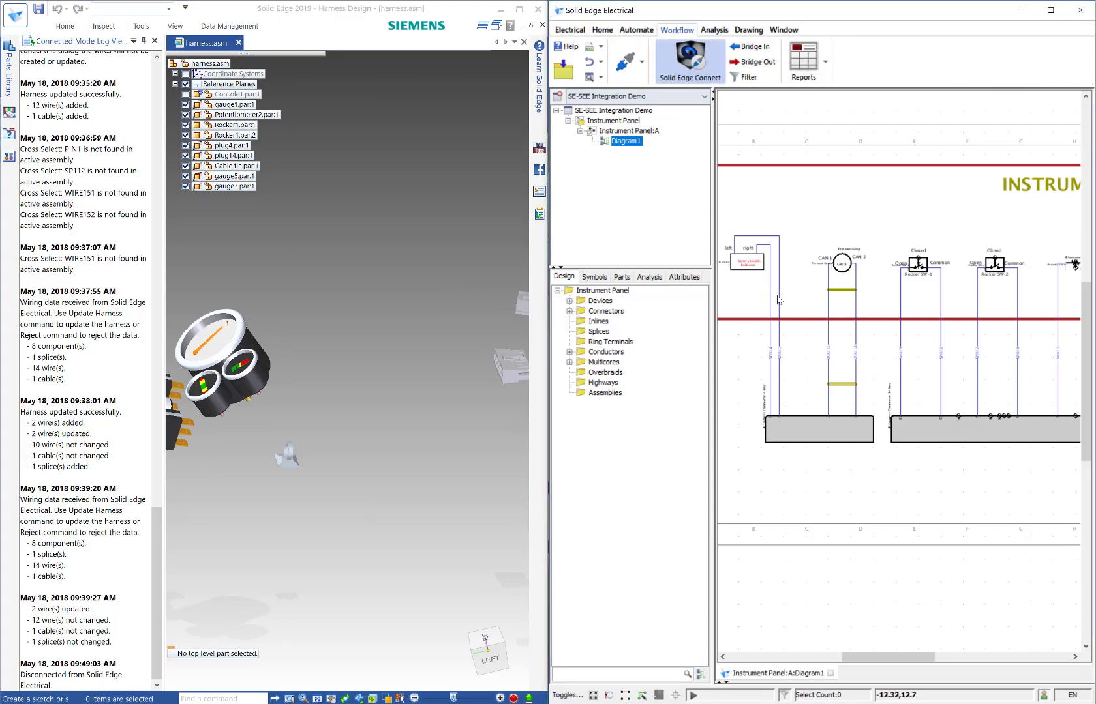
left_click(721, 683)
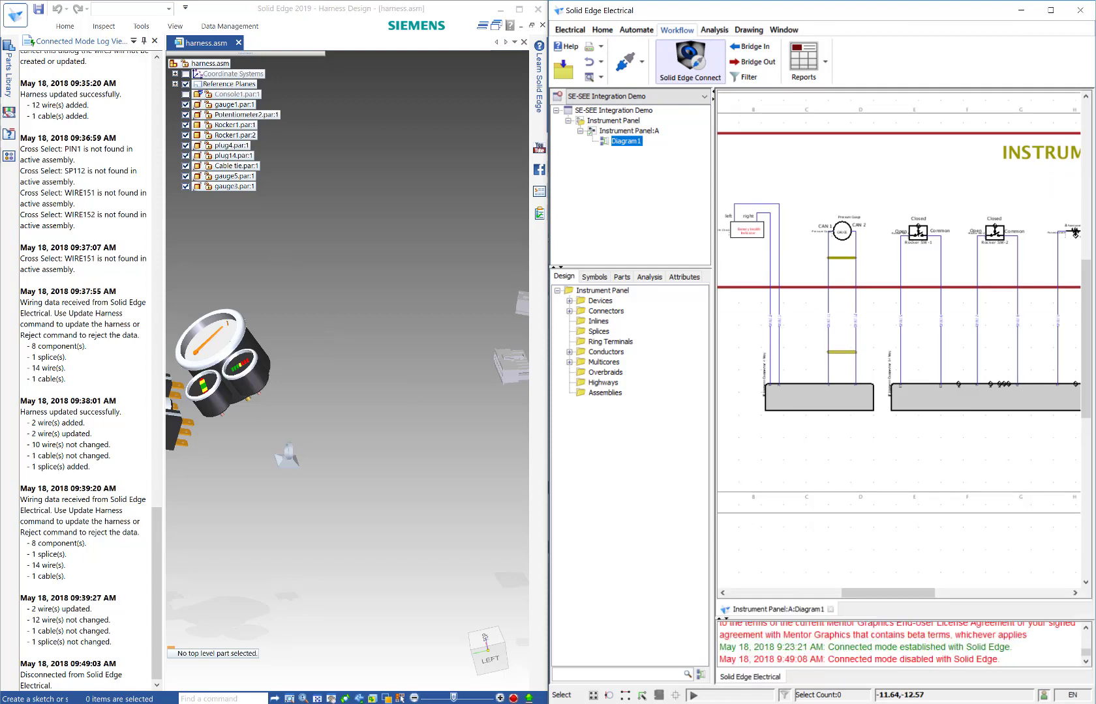
- Check the host and port settings of the connection in both Solid Edge and Solid Edge Electrical, keeping them as they are
left_click(63, 28)
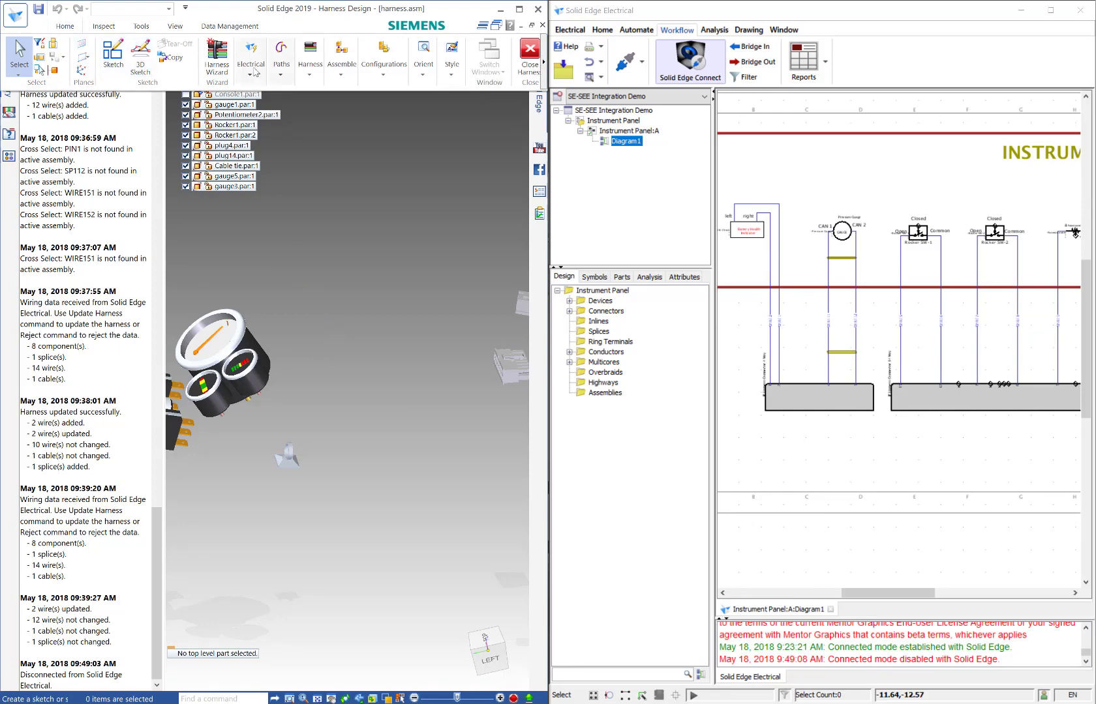
left_click(253, 70)
left_click(254, 111)
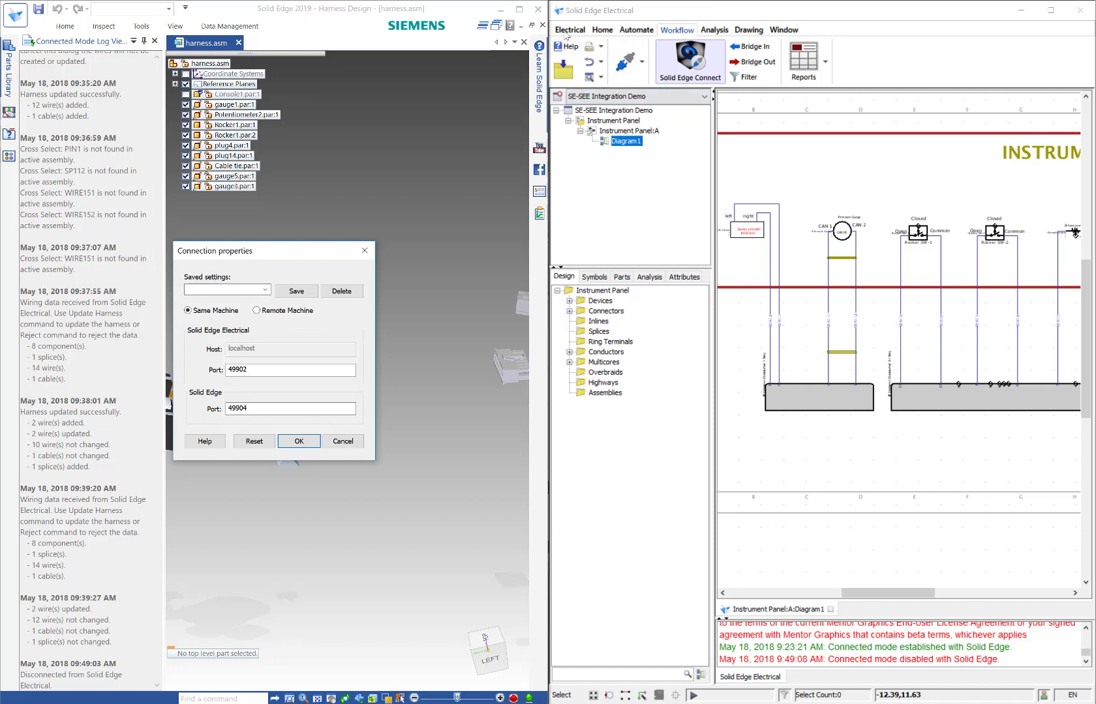
left_click(625, 62)
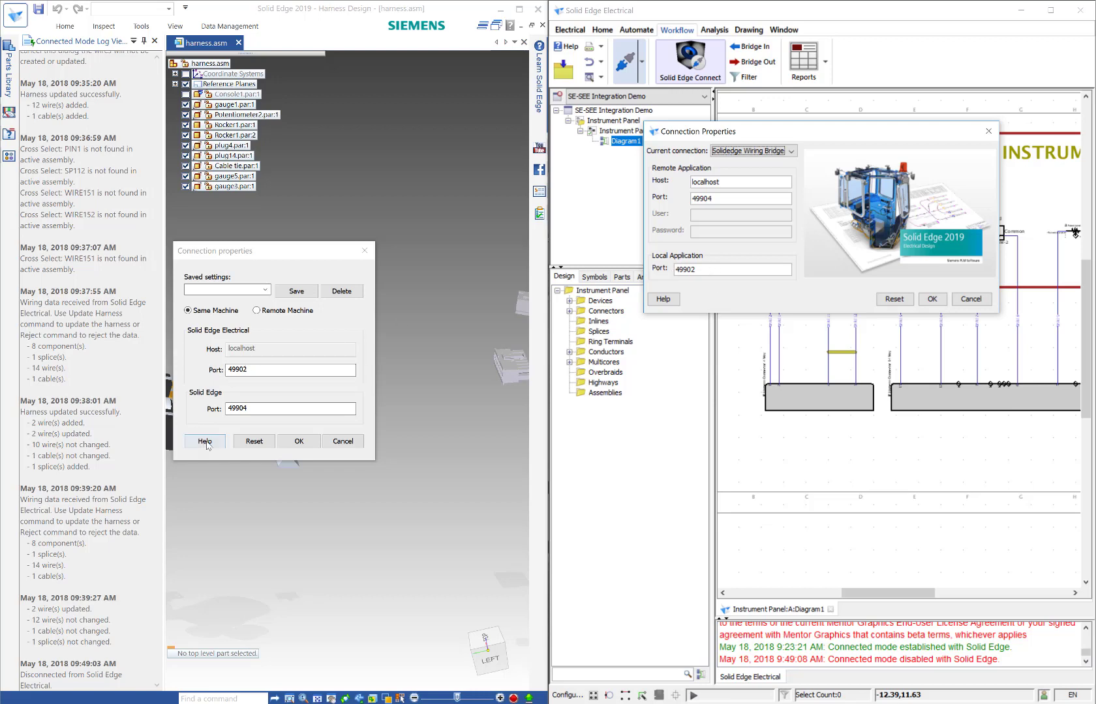
left_click(298, 442)
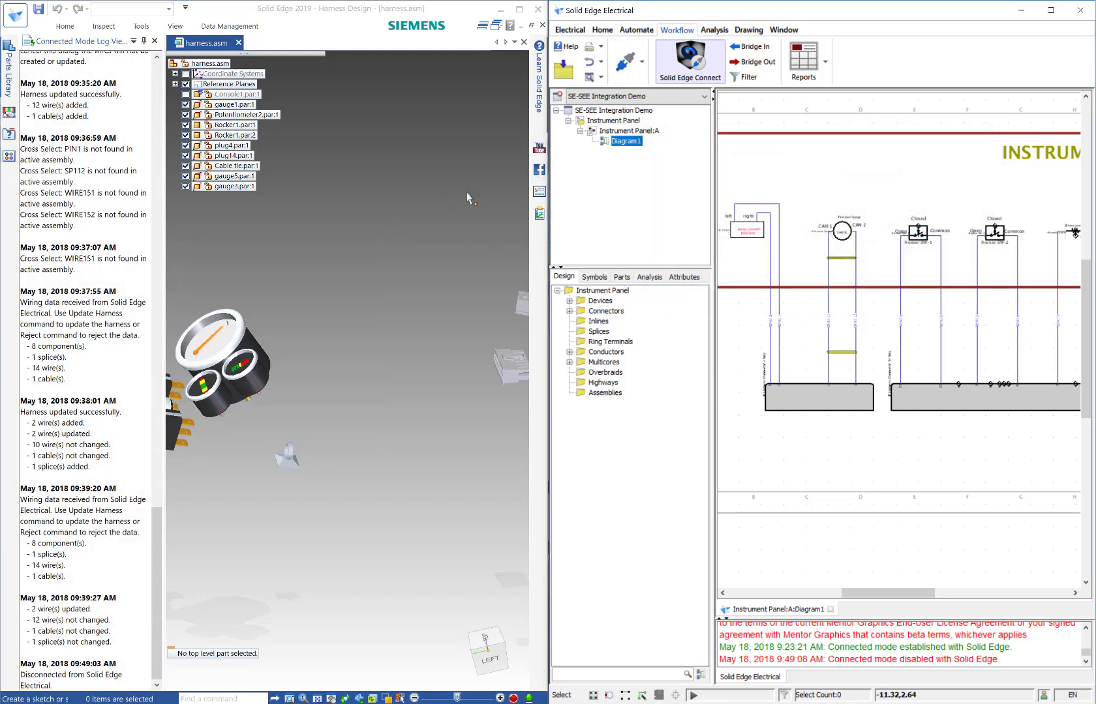
left_click(466, 192)
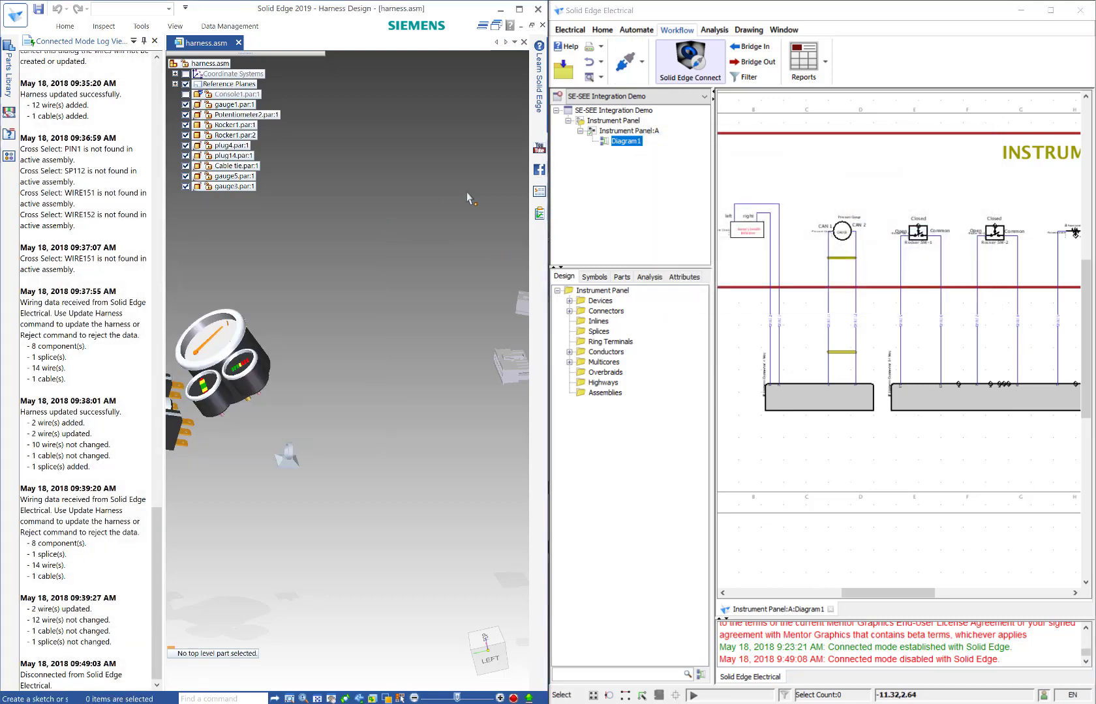
- Establish connected mode from Solid Edge and from Solid Edge Electrical, and collapse the message logs in both programs
left_click(66, 26)
left_click(251, 72)
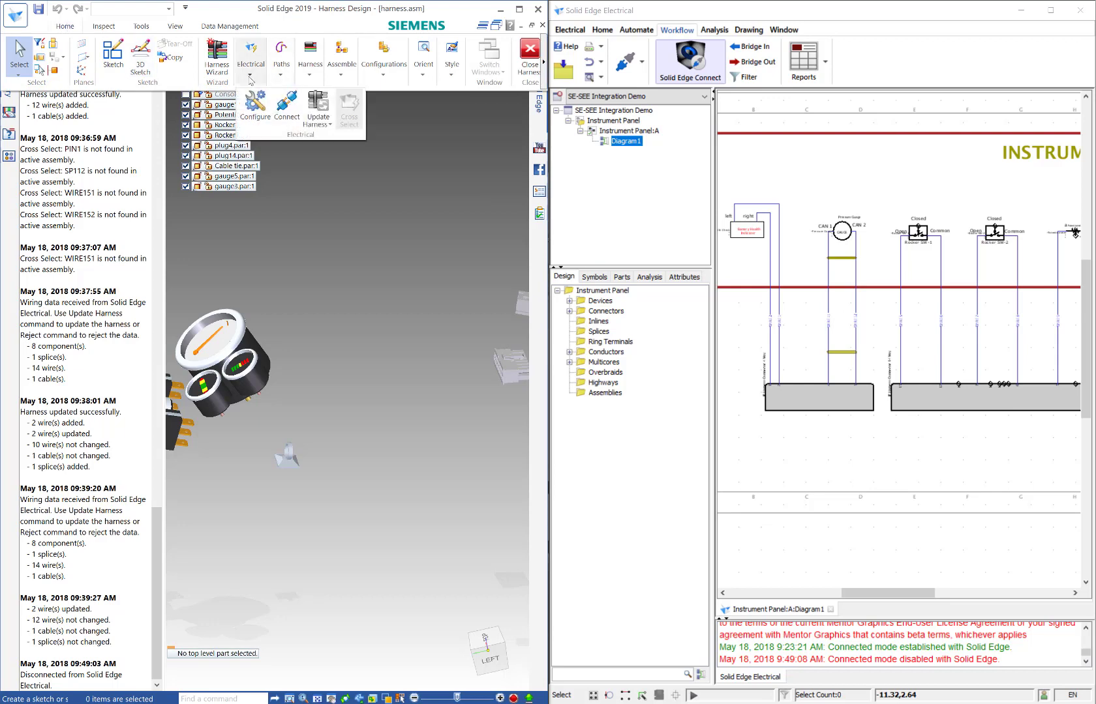
left_click(285, 109)
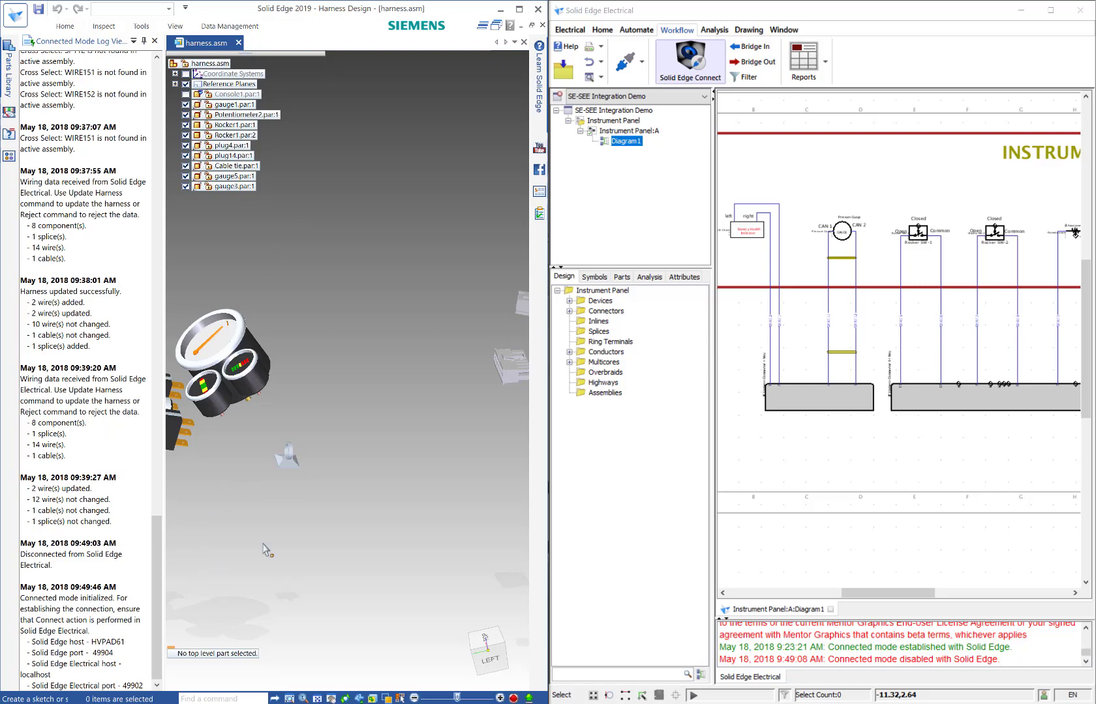
left_click(702, 58)
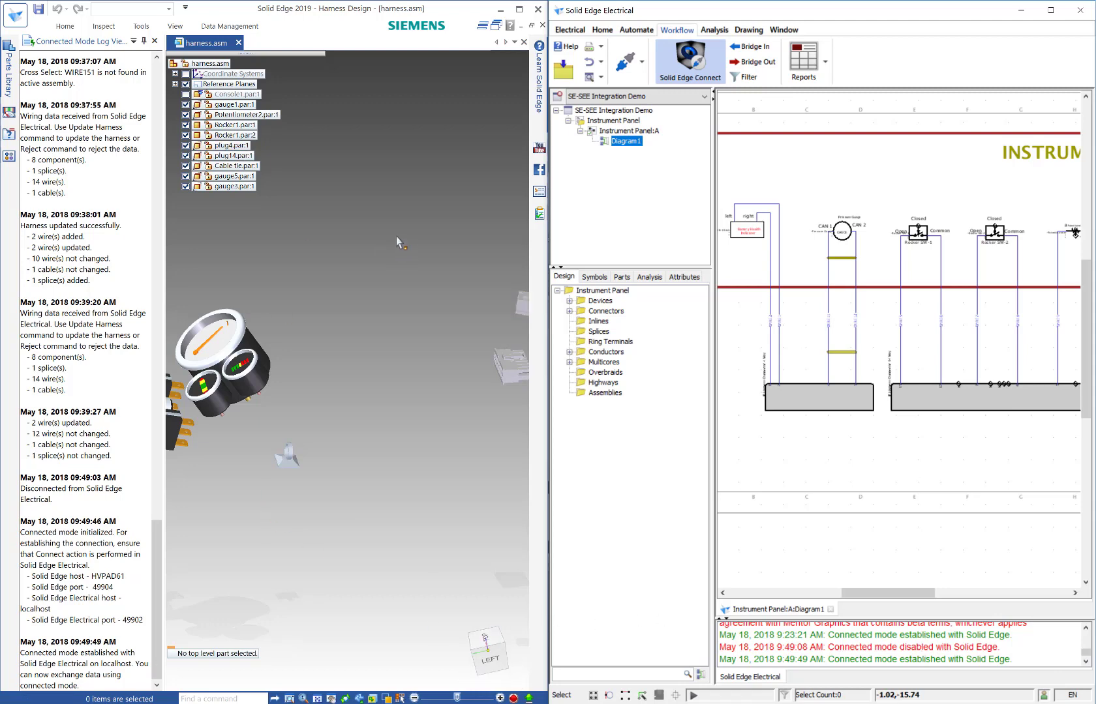
left_click(144, 41)
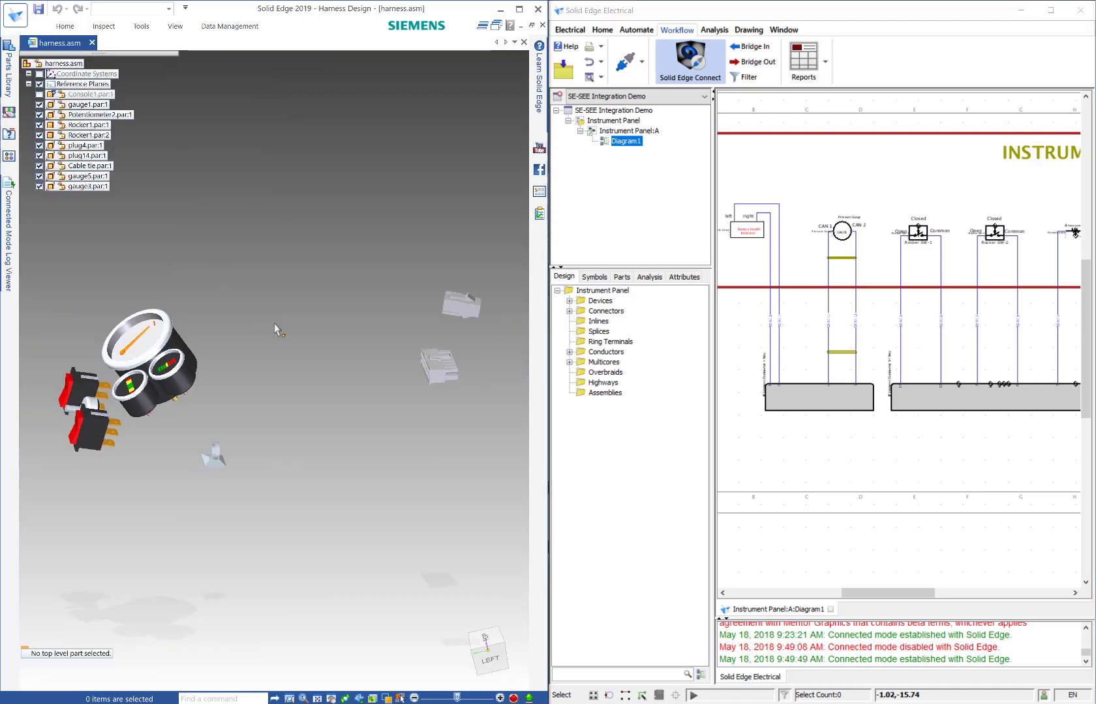
left_click(725, 621)
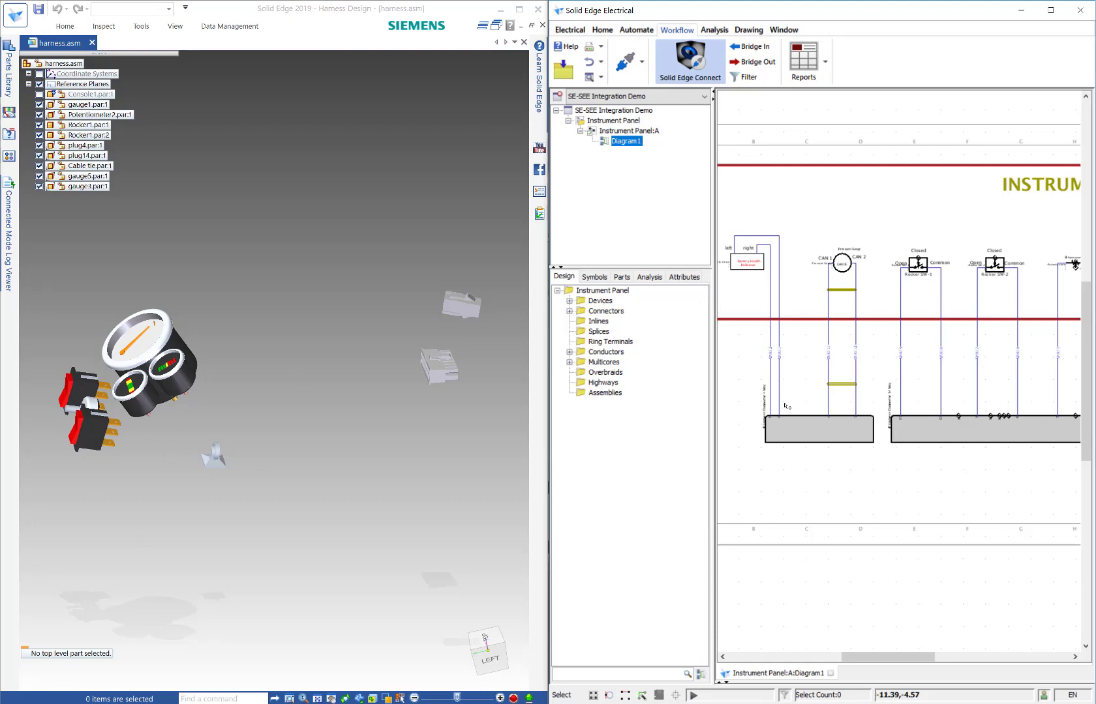
- Bridge out the Instrument Panel:A design from Solid Edge Electrical, close the export report, and start the harness update in Solid Edge
left_click(753, 62)
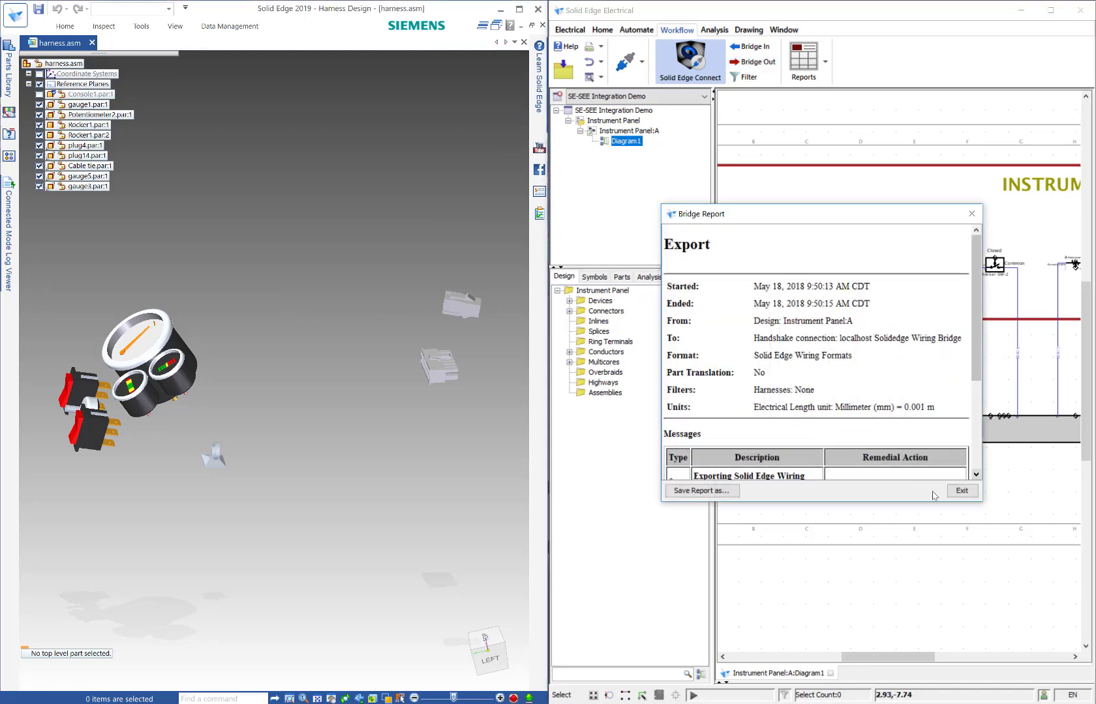
left_click(955, 493)
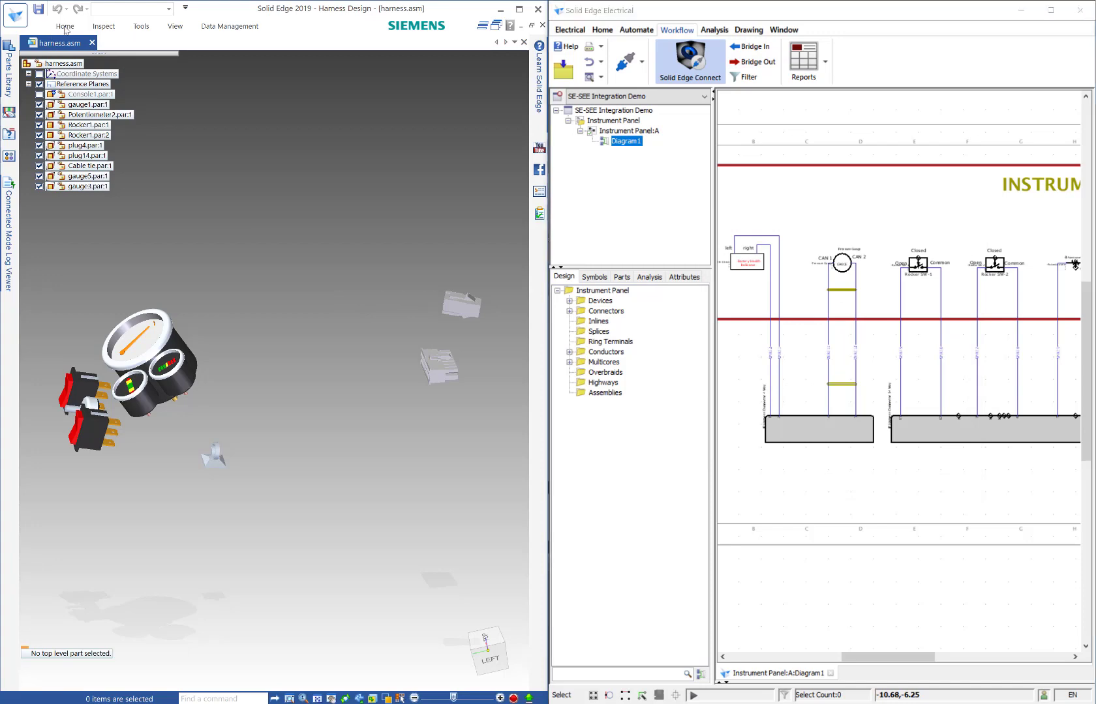
left_click(251, 73)
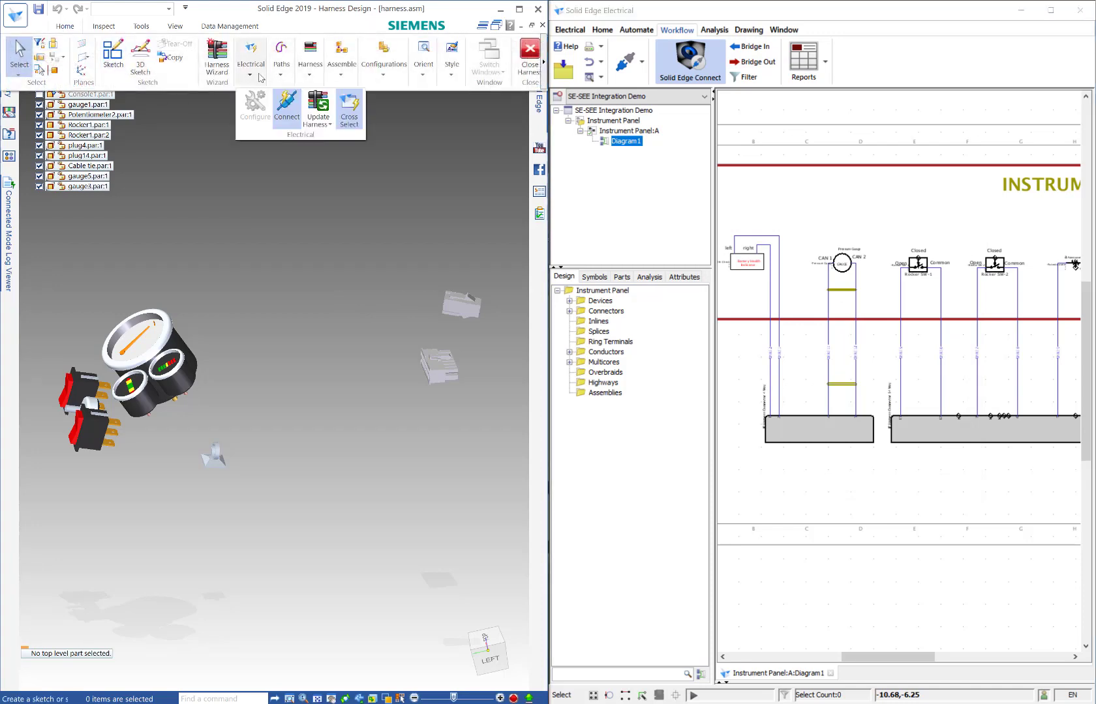
left_click(319, 102)
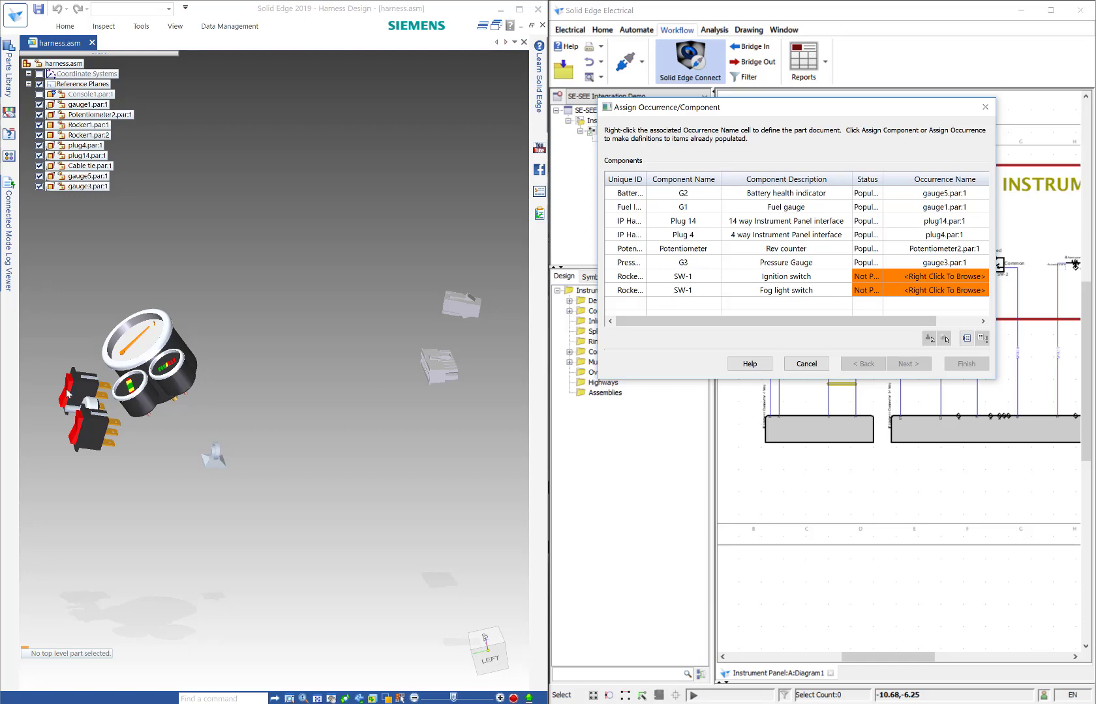
- Assign Rocker1.par:2 to the Ignition switch and Rocker1.par:1 to the Fog light switch, and generate the harness with the transferred terminal connections
left_click(861, 280)
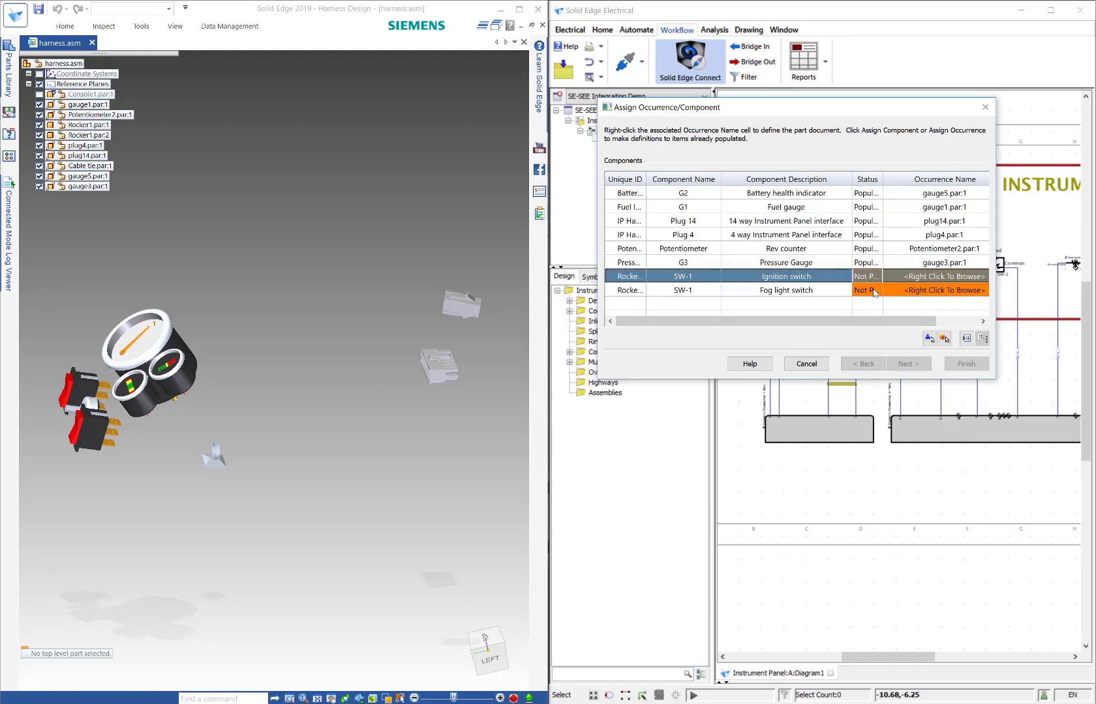
left_click(945, 338)
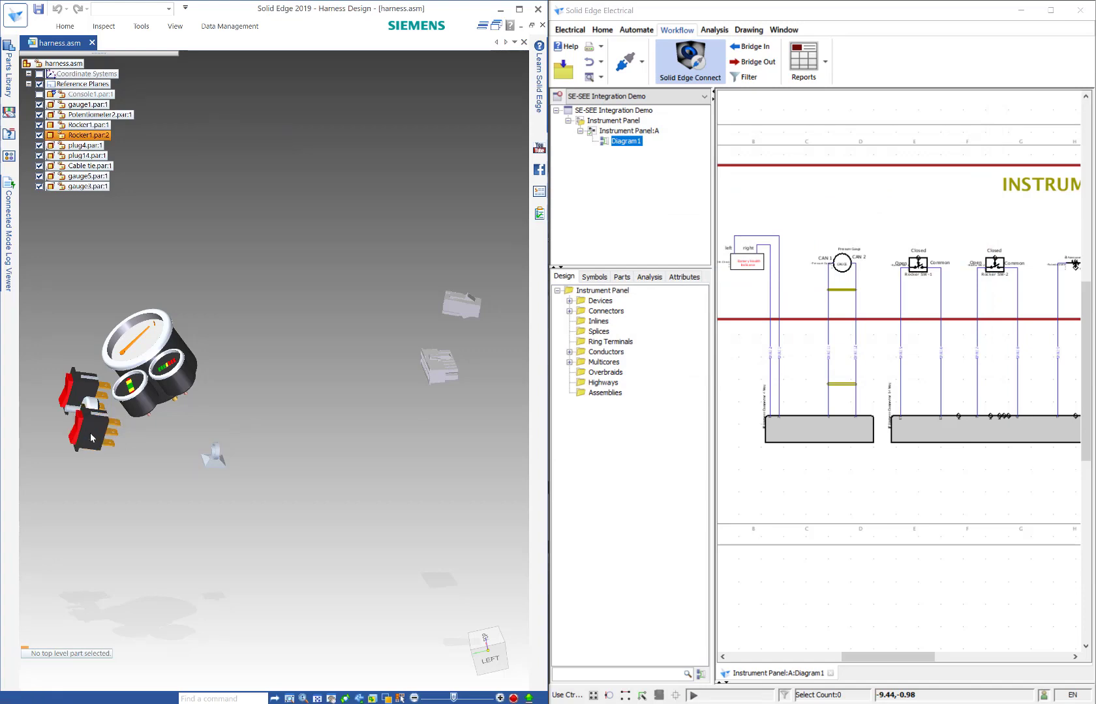
left_click(879, 292)
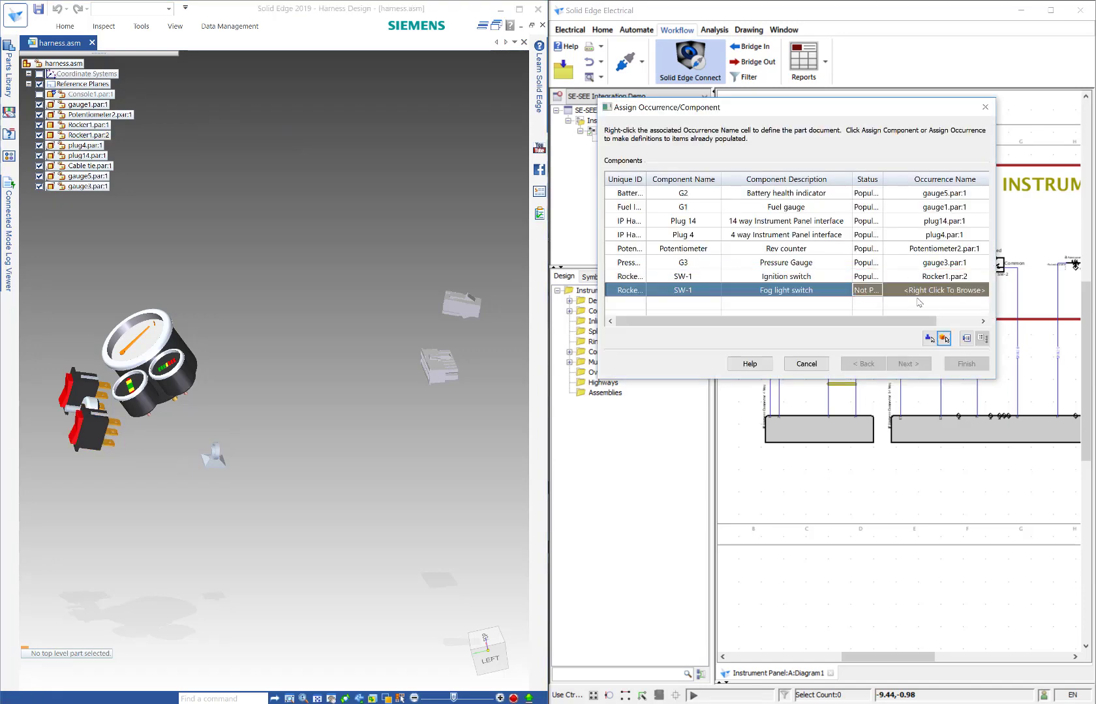
left_click(945, 338)
left_click(104, 376)
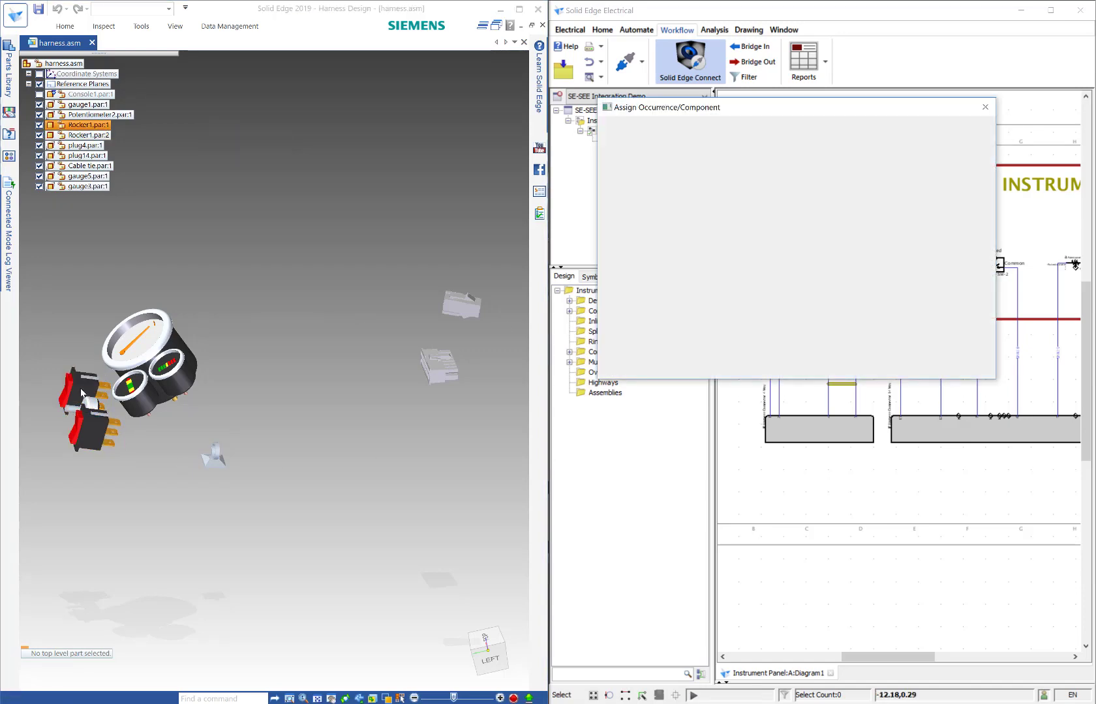
left_click(900, 362)
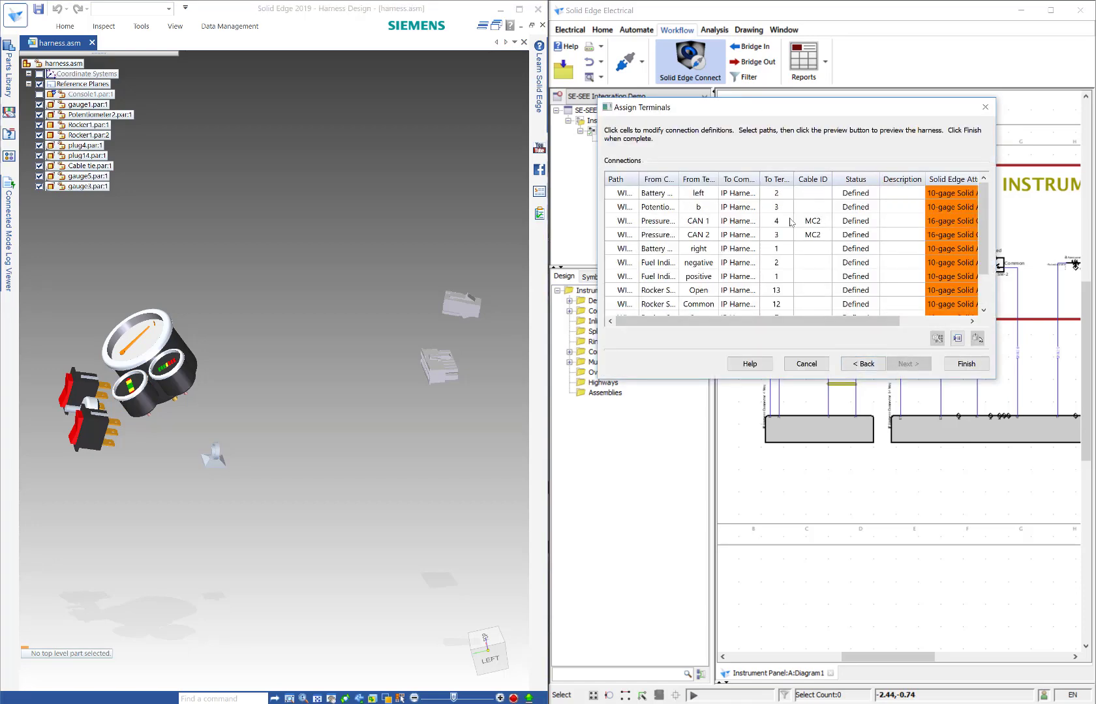
left_click(964, 364)
- Cross-probe gauge5.par:1, WIRE2 and WIRE1 from the 3D harness to the wiring diagram, check the Cross Select option, and clear the selection
middle_click_drag(292, 376, 263, 295)
scroll(264, 303, "up", 5)
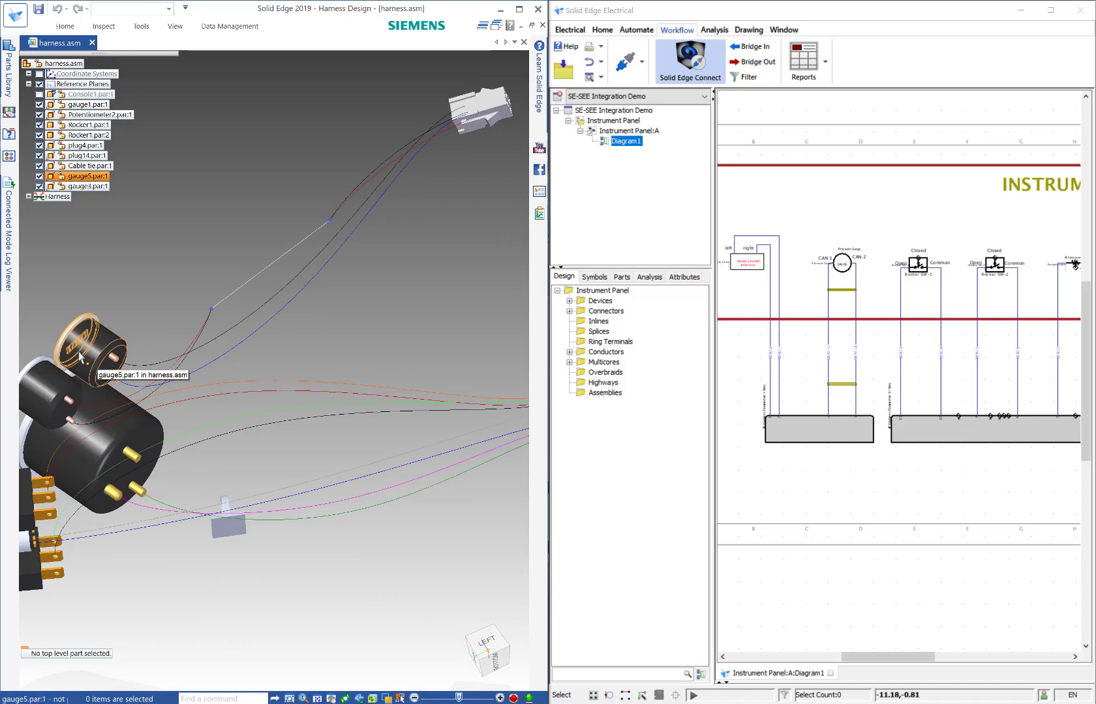
left_click(81, 357)
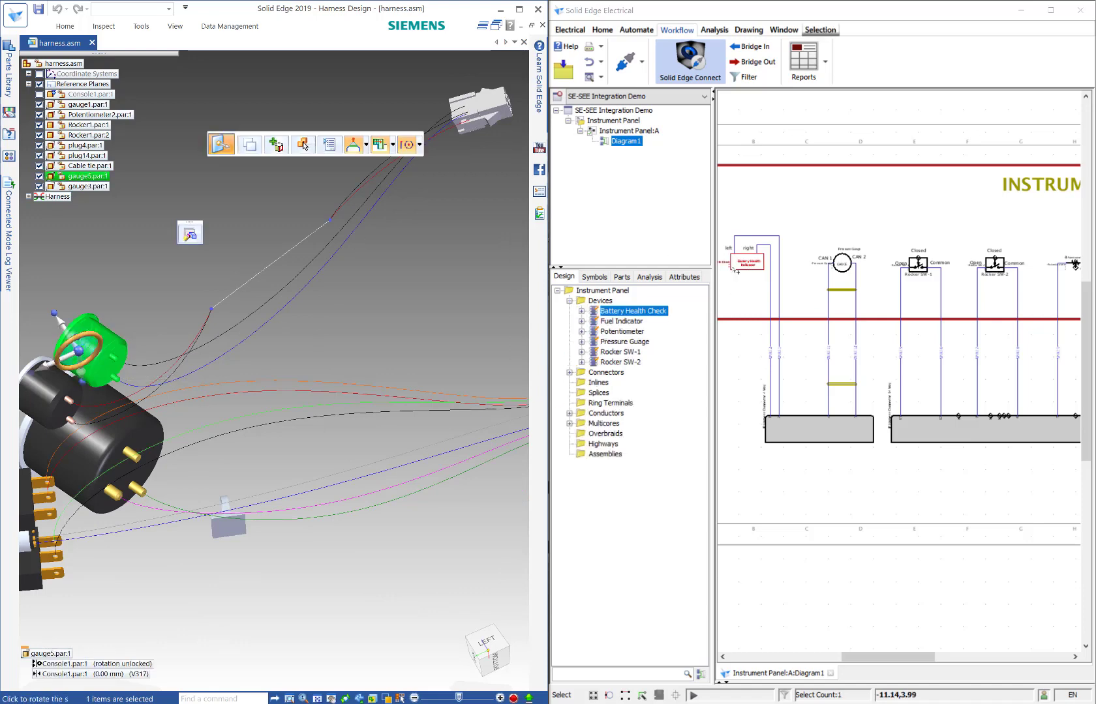
left_click(367, 293)
left_click(289, 301)
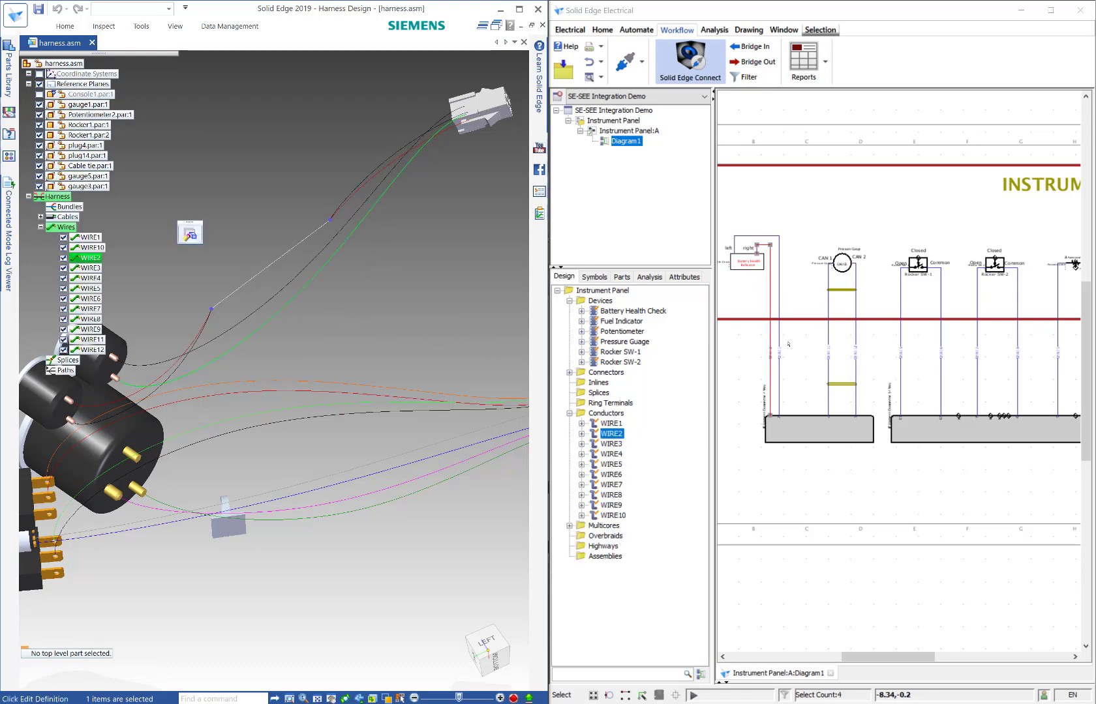
left_click(226, 327)
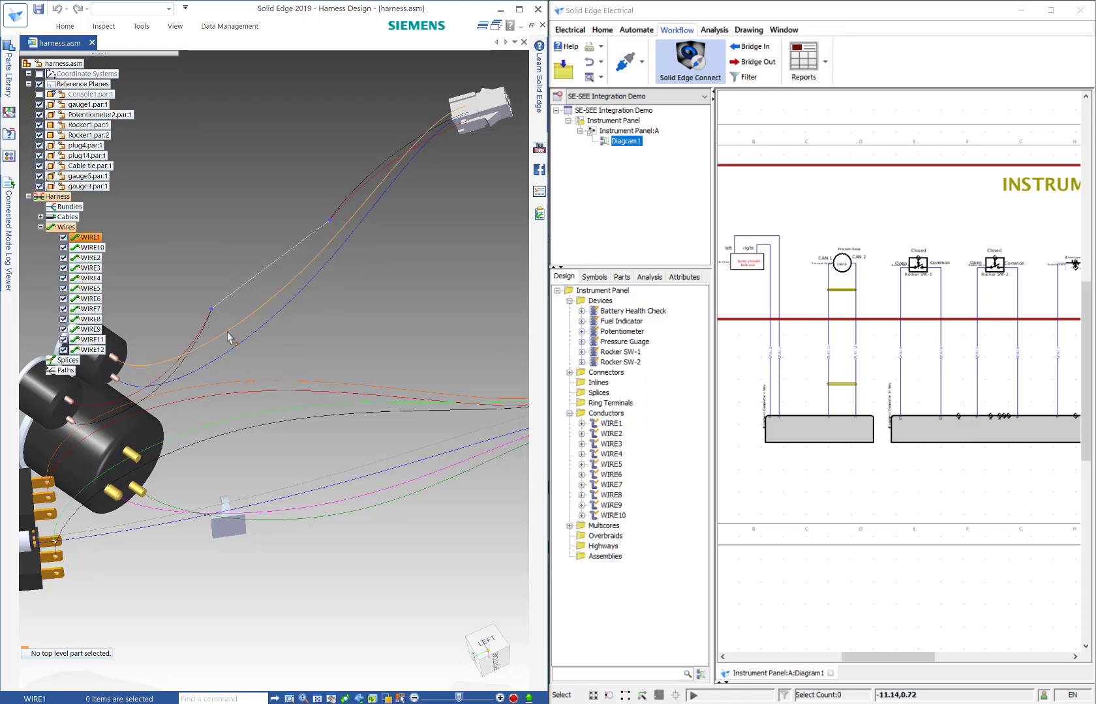
left_click(228, 335)
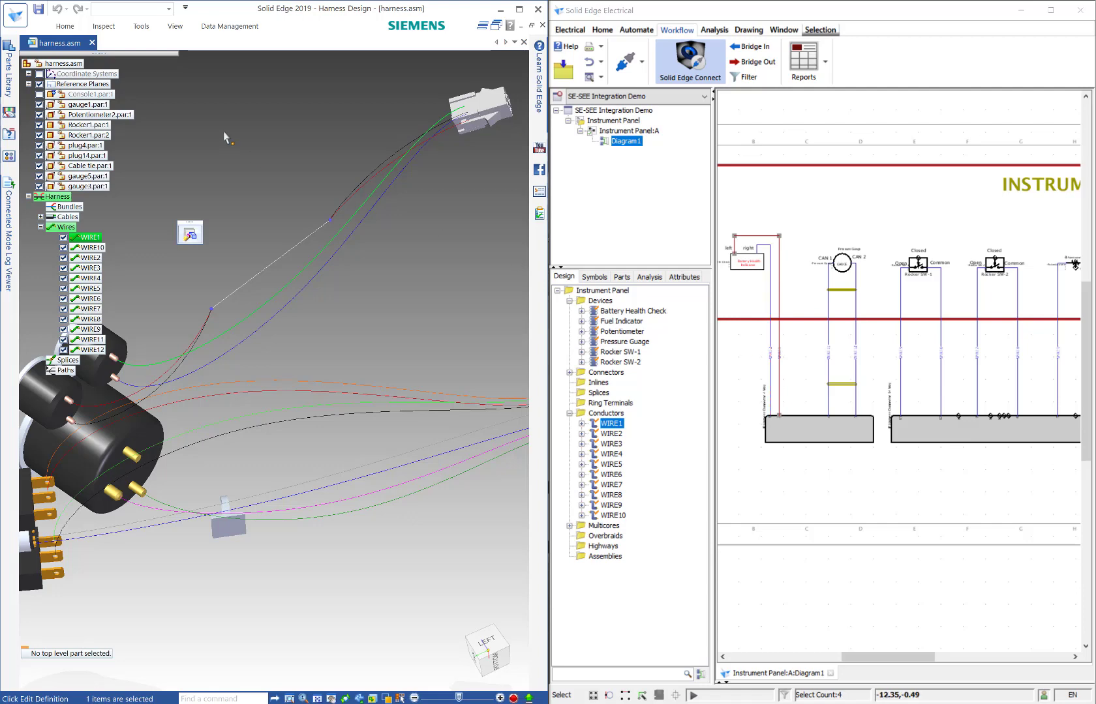
left_click(66, 26)
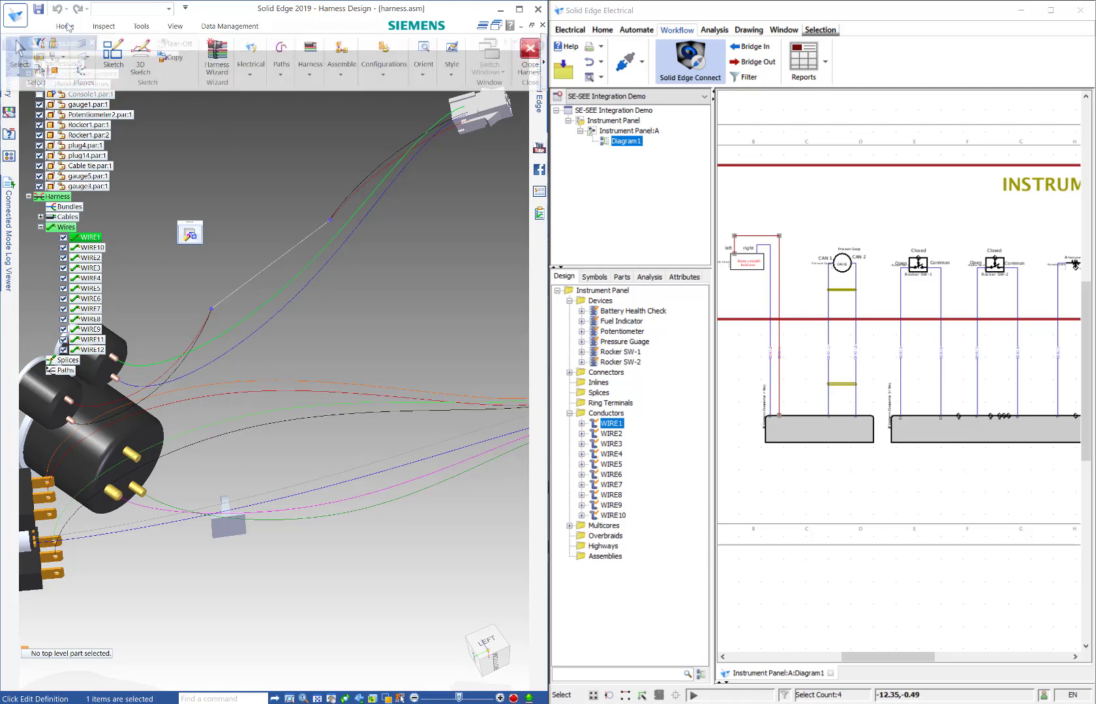
left_click(250, 58)
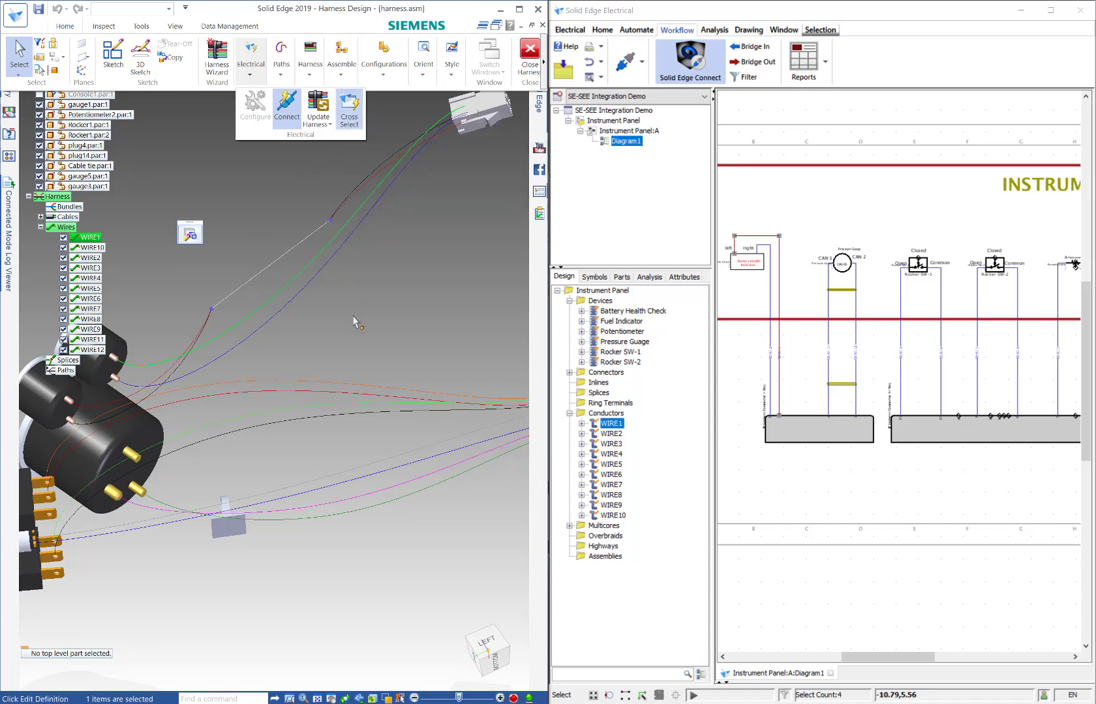
left_click(294, 200)
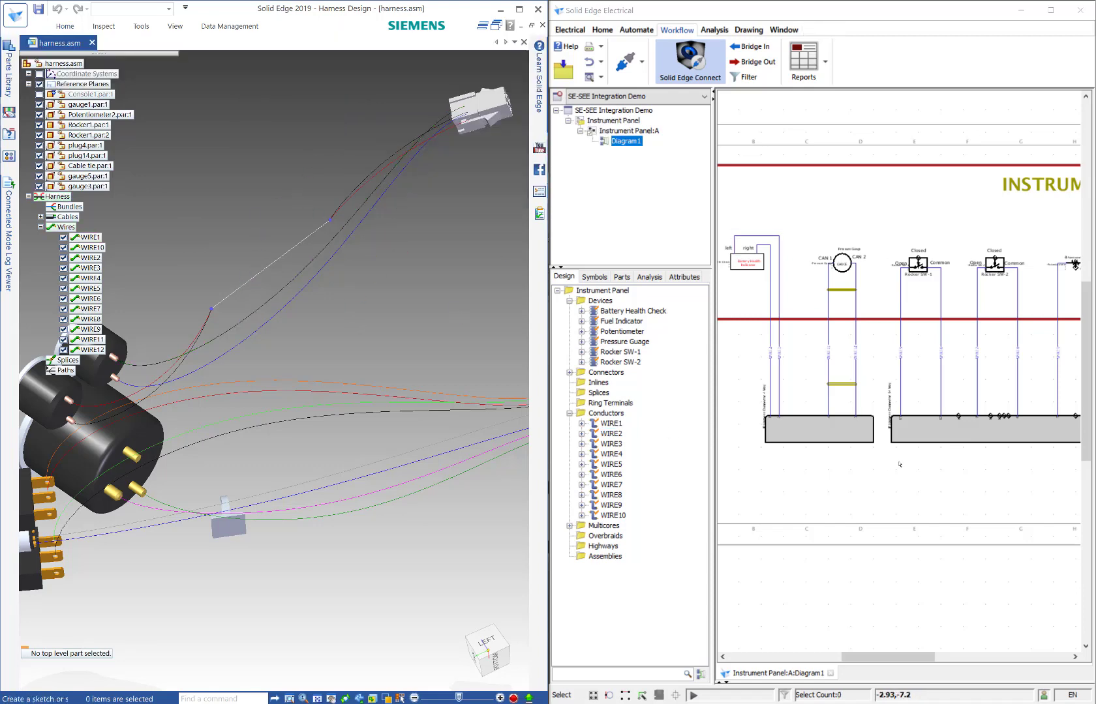
- Move pin 14 of IP Harness Connector 14 Way to the left of pin 13 in the diagram, and clear the connector selection
scroll(880, 449, "up", 4)
scroll(880, 448, "down", 1)
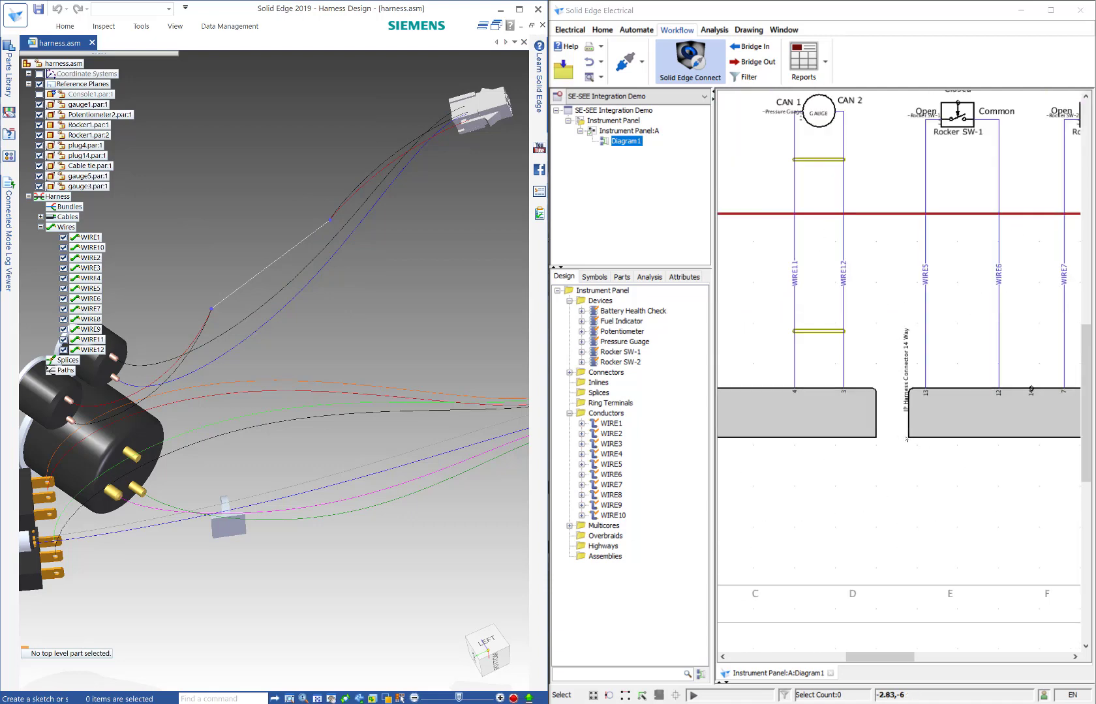
left_click(1032, 394)
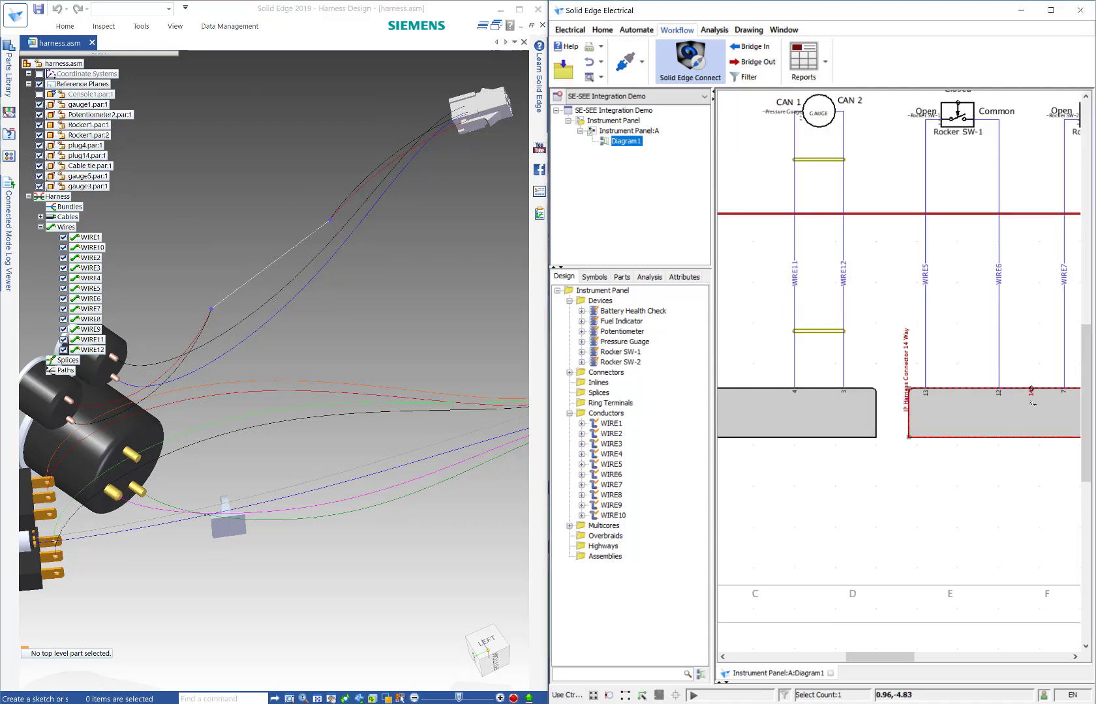
scroll(1032, 397, "up", 2)
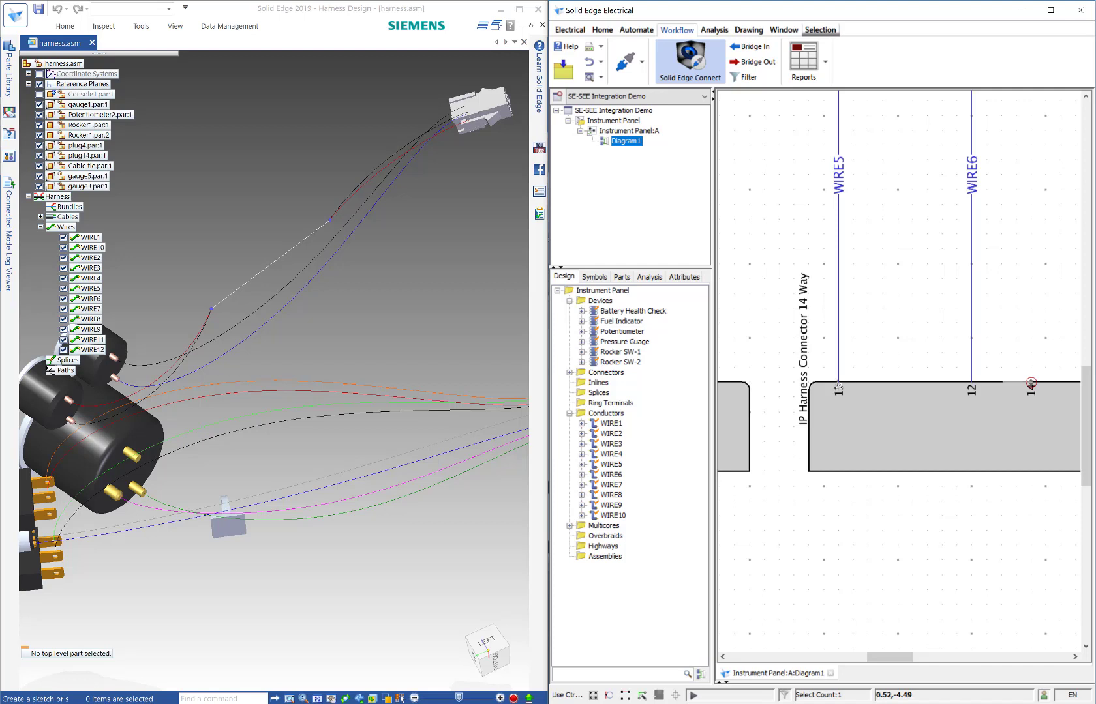
left_click(824, 384)
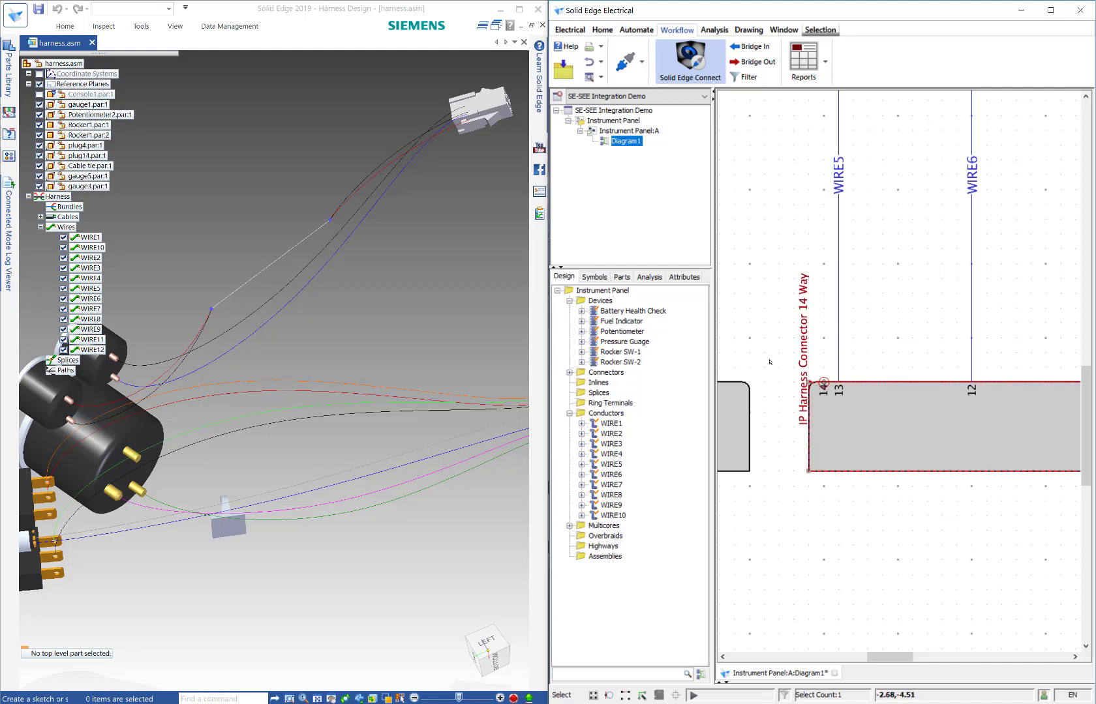
left_click(875, 468)
scroll(959, 521, "down", 3)
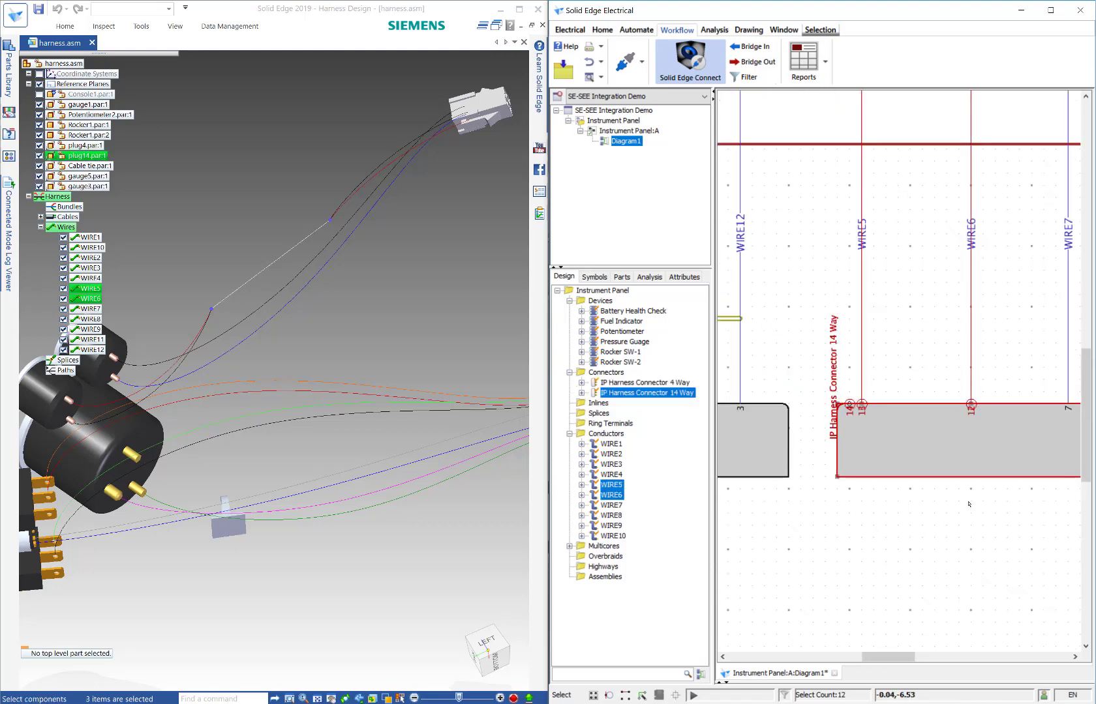
left_click(891, 533)
- Draw a wire from pin 14 of the 14 Way connector to WIRE1 just below the red line, joining it with a splice
middle_click_drag(842, 520, 932, 514)
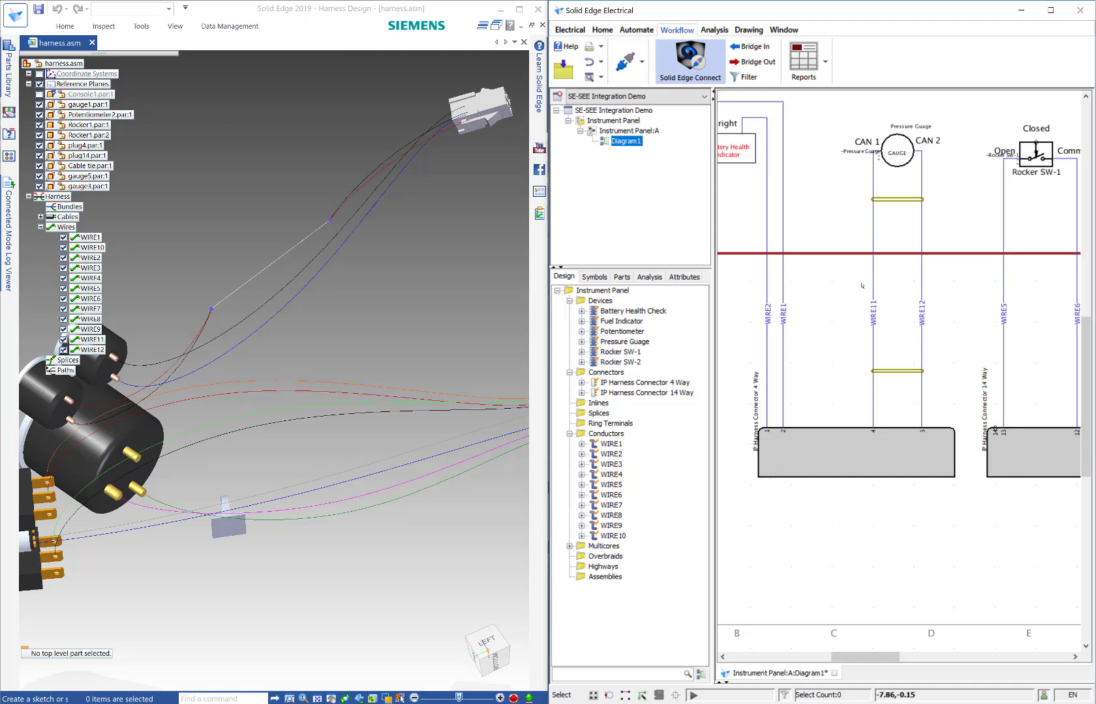
left_click(602, 29)
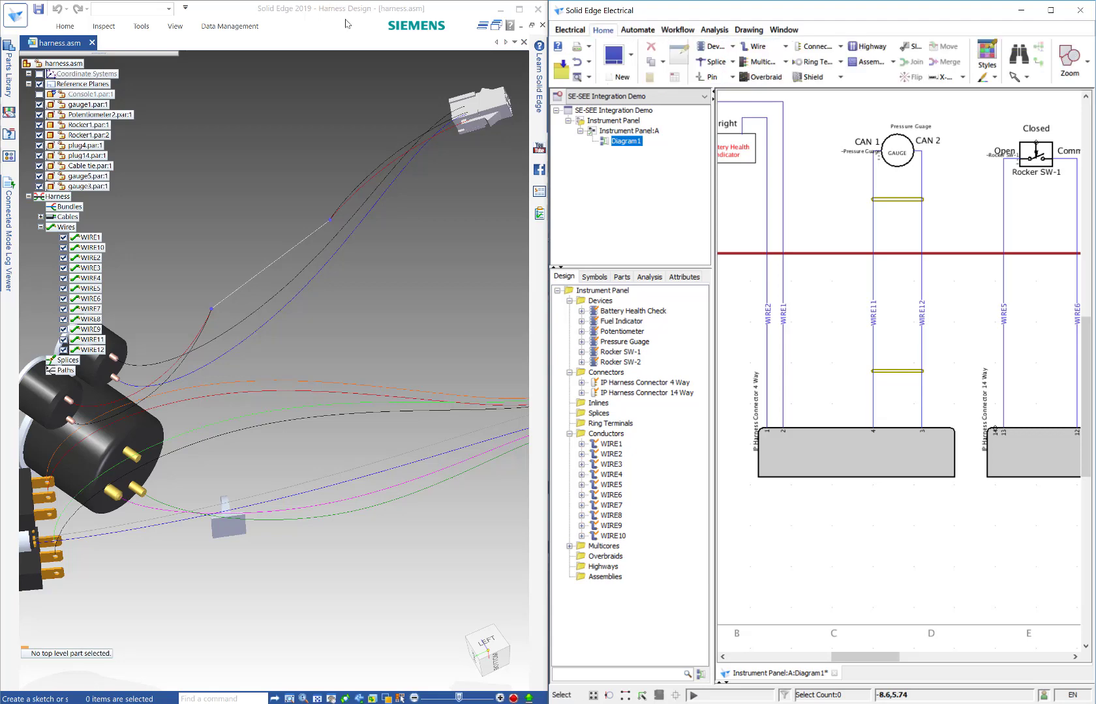
left_click(786, 47)
left_click(773, 64)
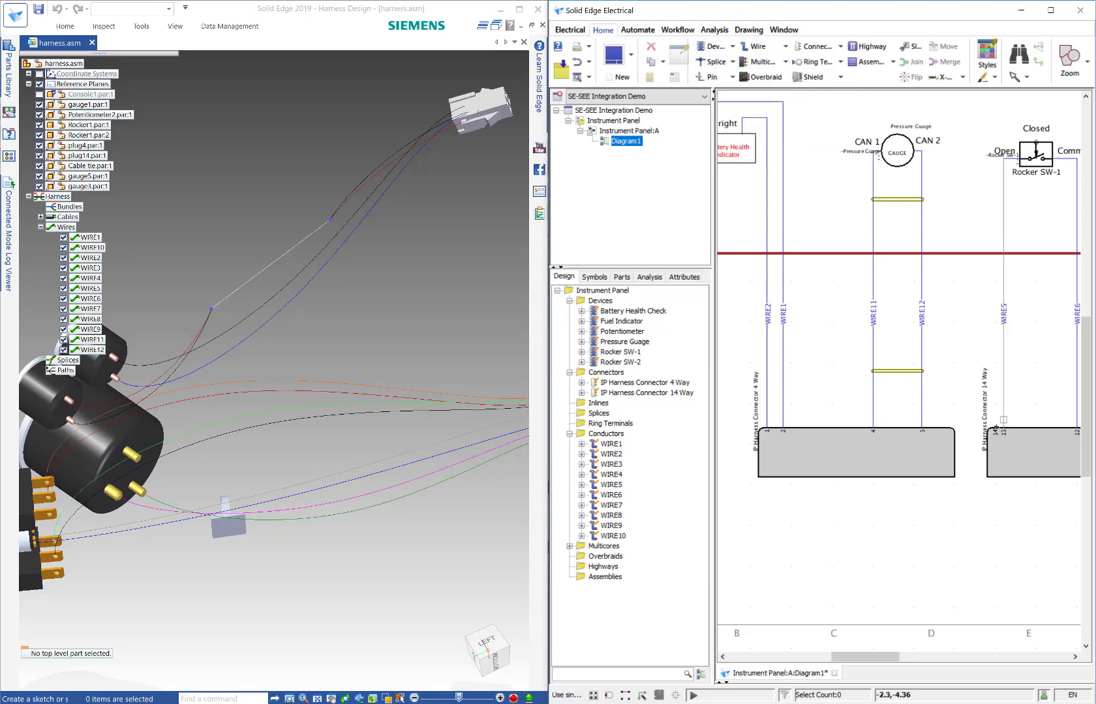
left_click(994, 427)
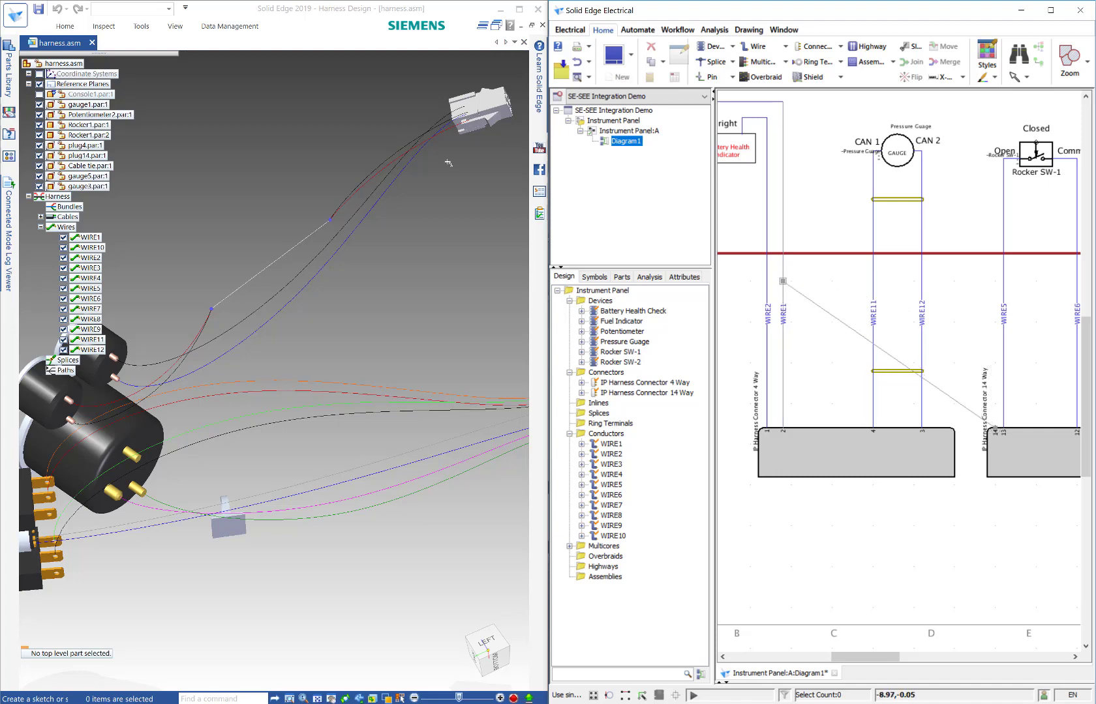
left_click(783, 281)
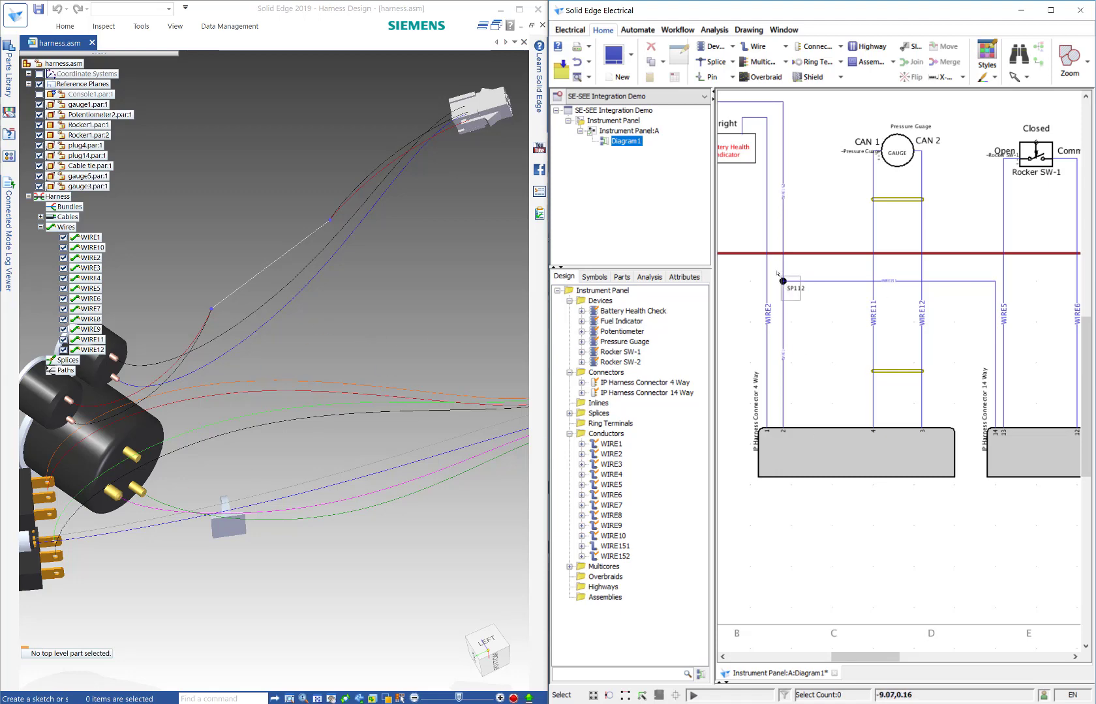
- Select the new splice on WIRE1 and open its harness attribute for editing
left_click(783, 281)
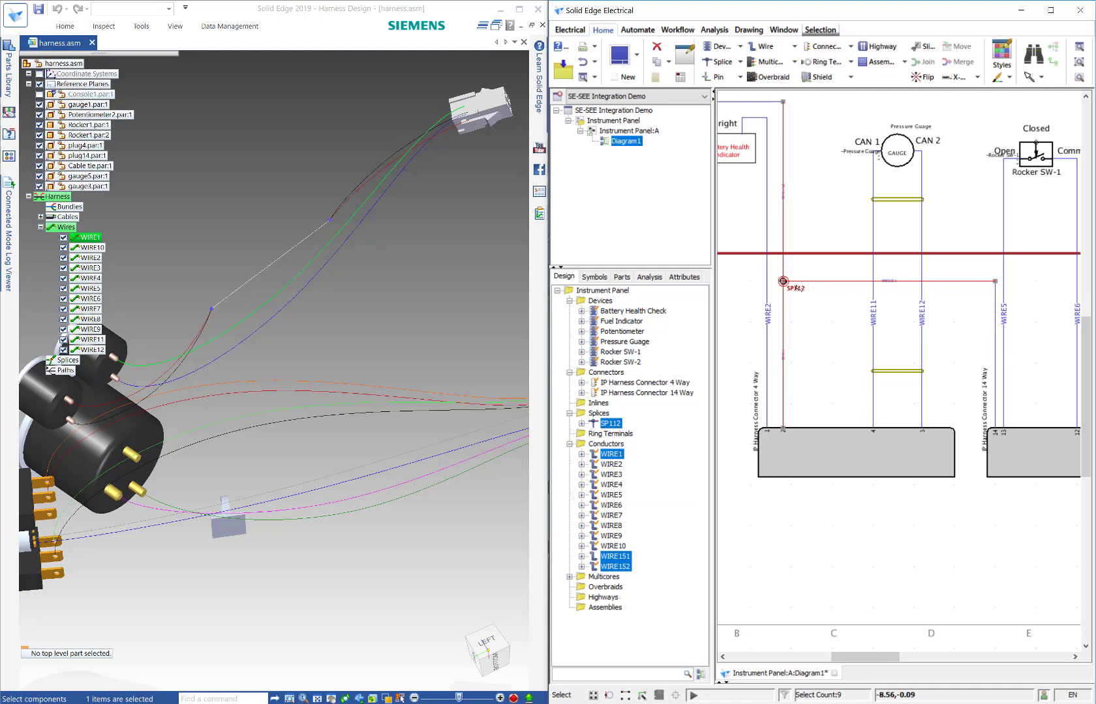
right_click(783, 281)
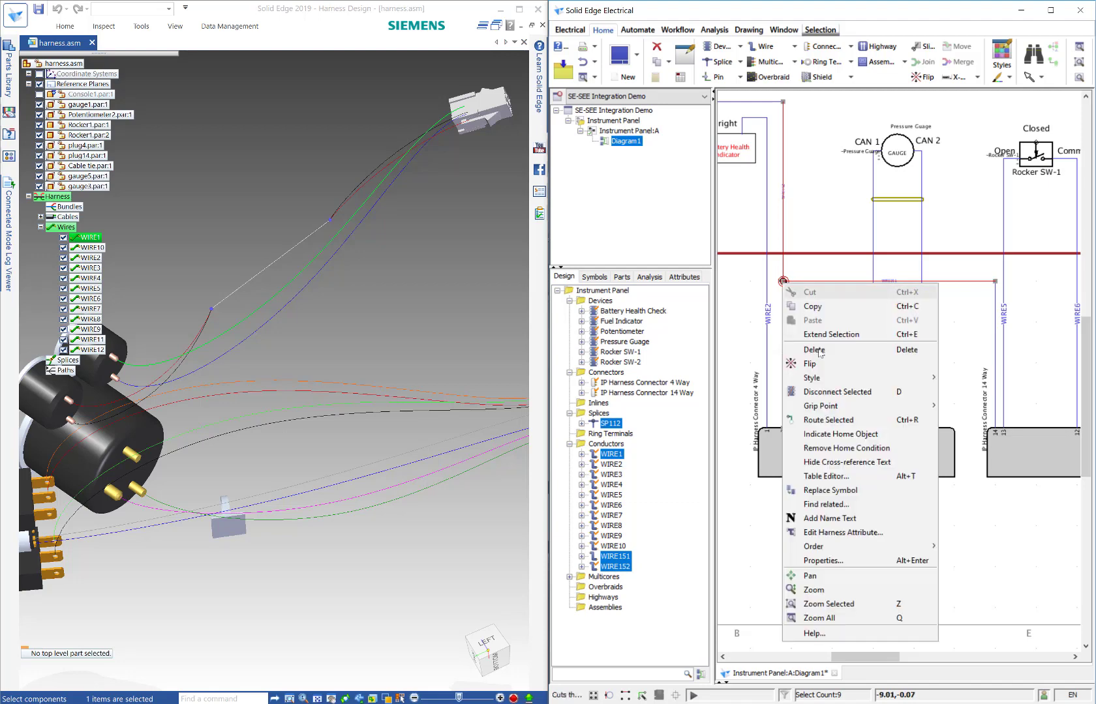
left_click(843, 532)
left_click(815, 291)
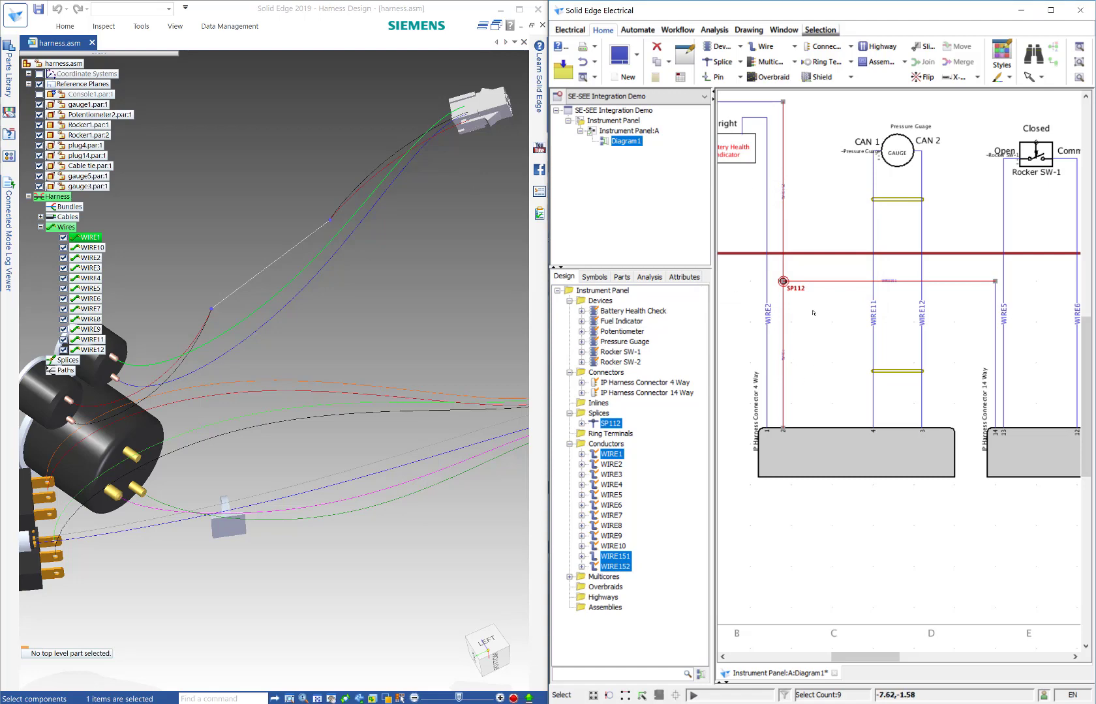
- Open the properties of WIRE151, the horizontal wire from splice SP112 to pin 14, and set its color to O:Orange
left_click(817, 281)
right_click(818, 281)
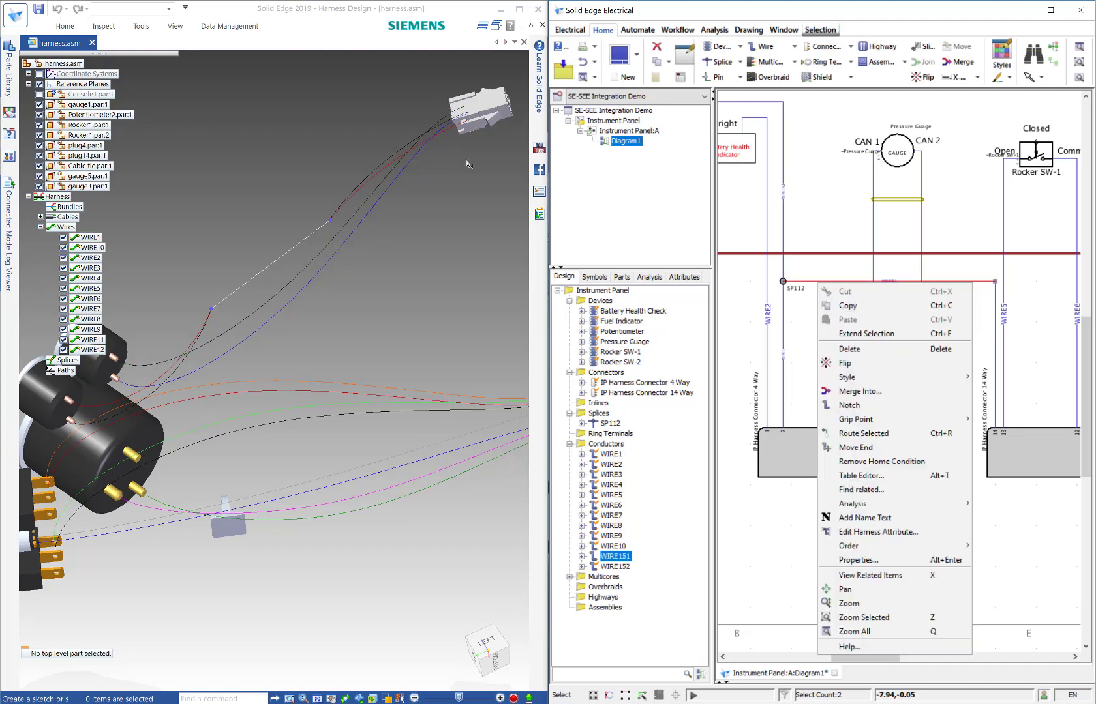
key("Return")
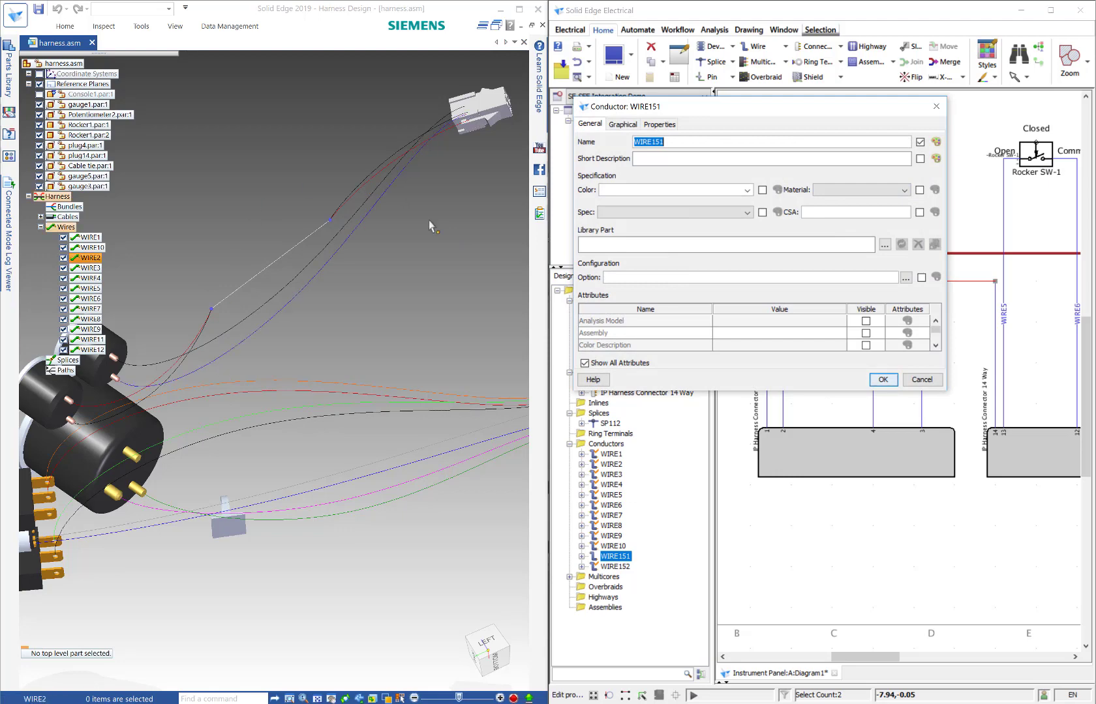
left_click(676, 189)
scroll(691, 225, "down", 5)
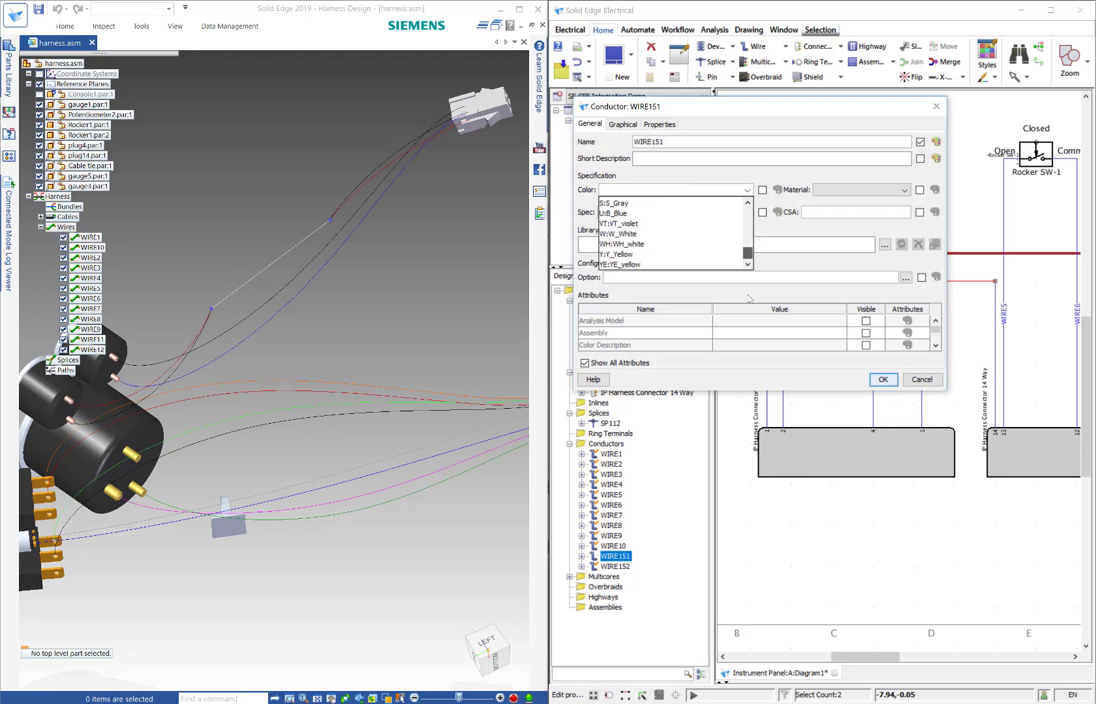
scroll(661, 220, "up", 1)
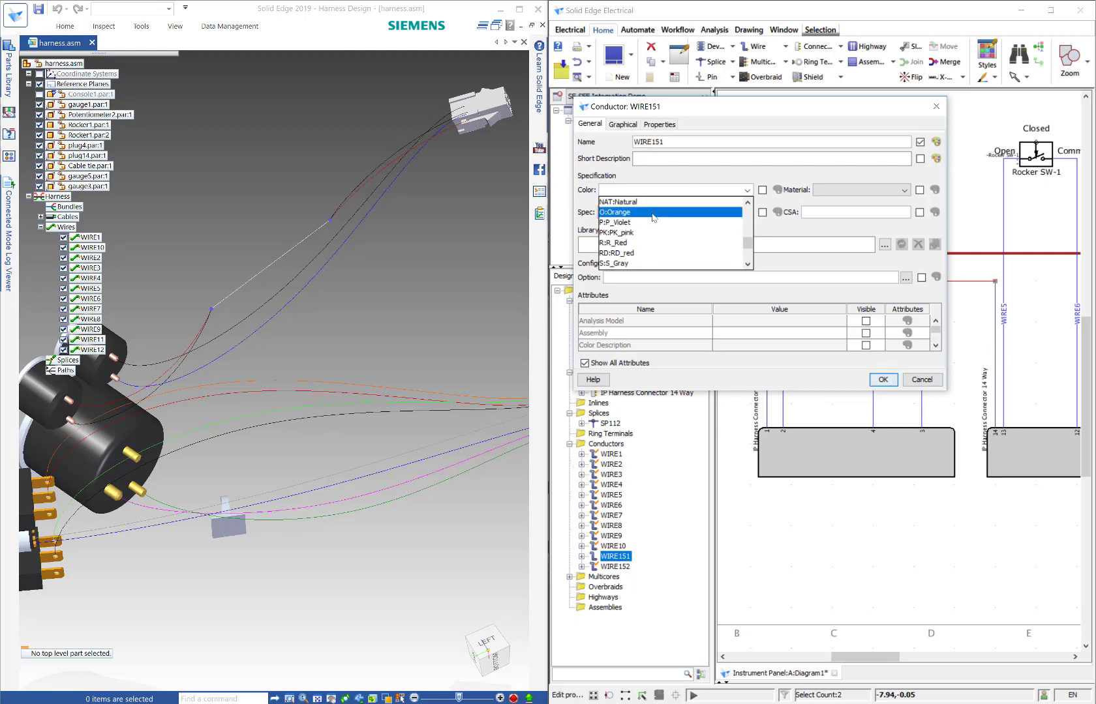
left_click(651, 214)
- Set WIRE151's material to TWC and its spec to 0.35, and apply the conductor properties
left_click(839, 191)
scroll(841, 235, "down", 3)
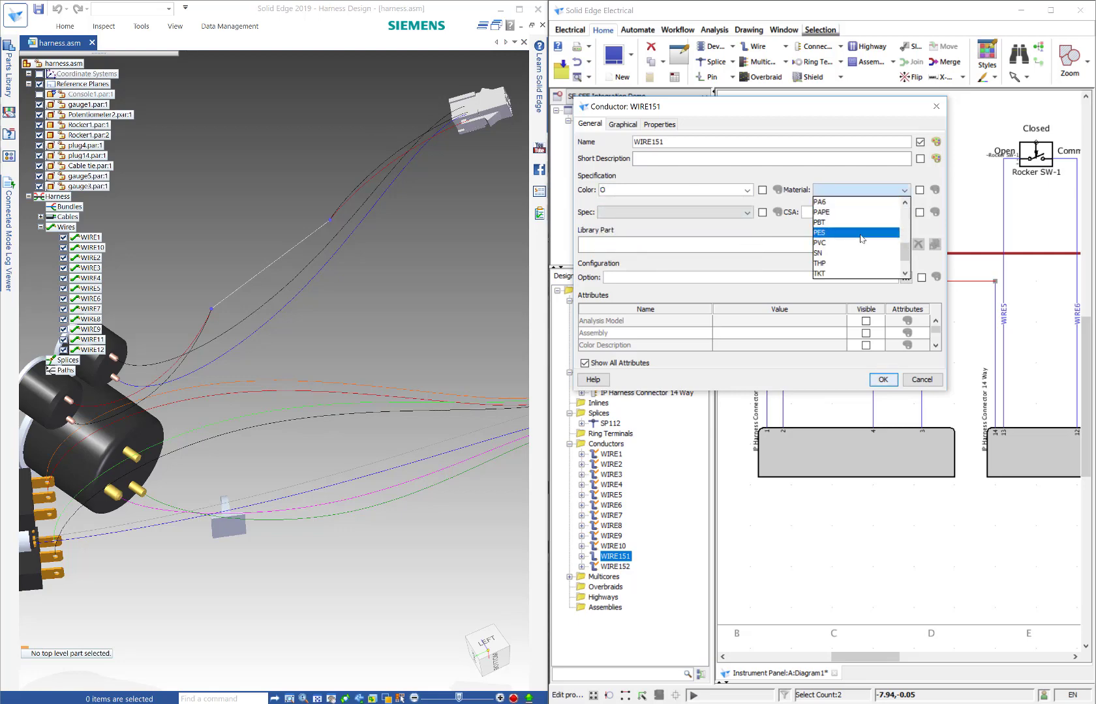
left_click(841, 274)
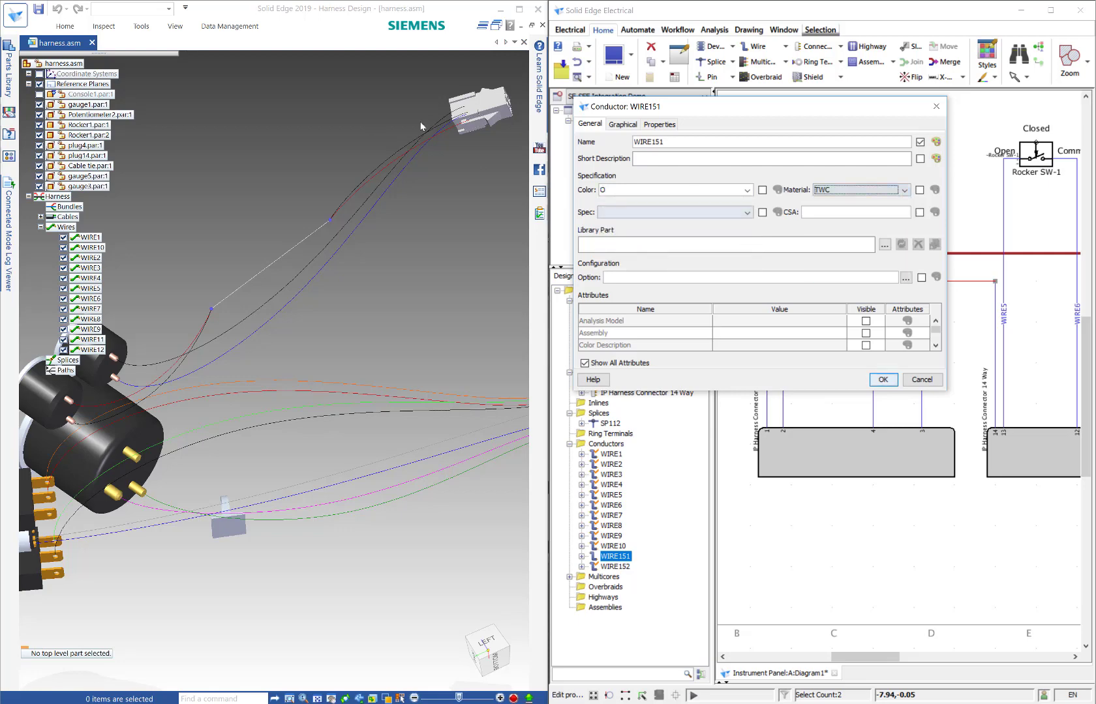
left_click(671, 212)
left_click(606, 237)
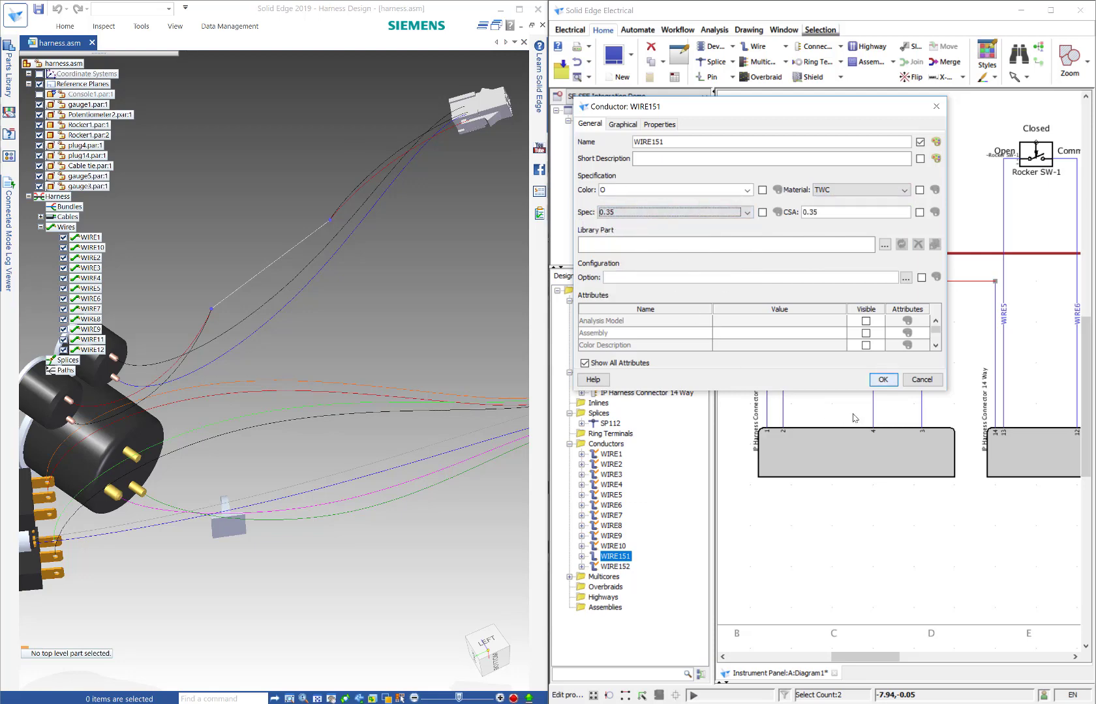
left_click(883, 380)
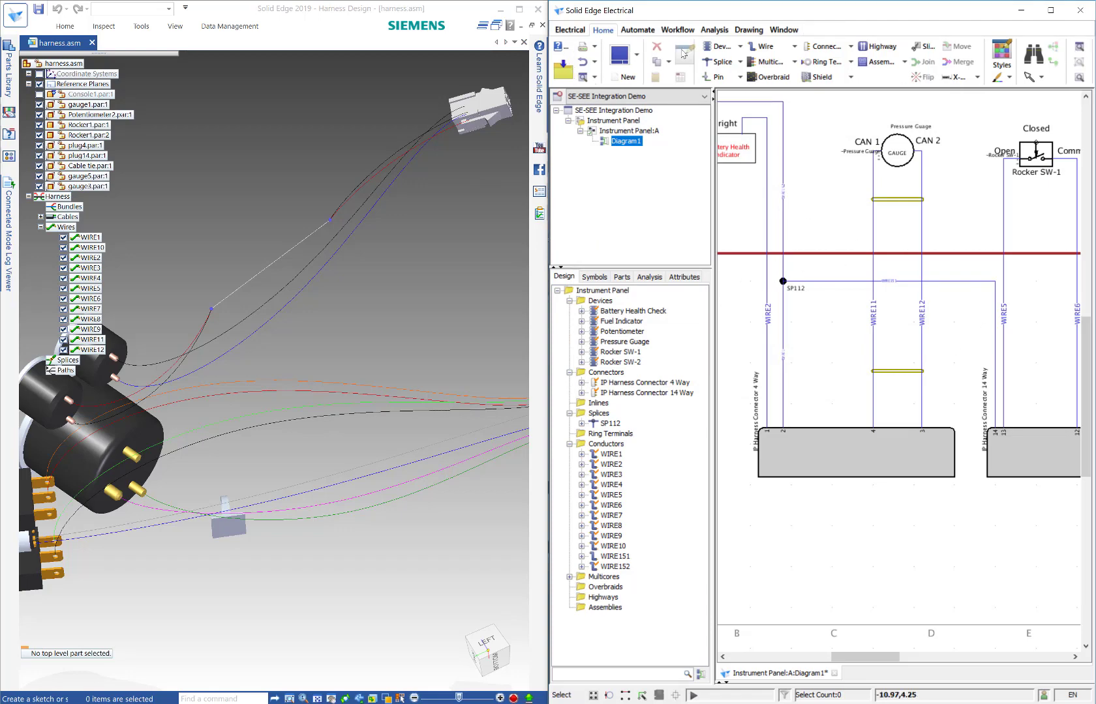
- Export the updated Instrument Panel wiring with Bridge Out, and check the splice entry in Solid Edge's Connected Mode log
left_click(664, 29)
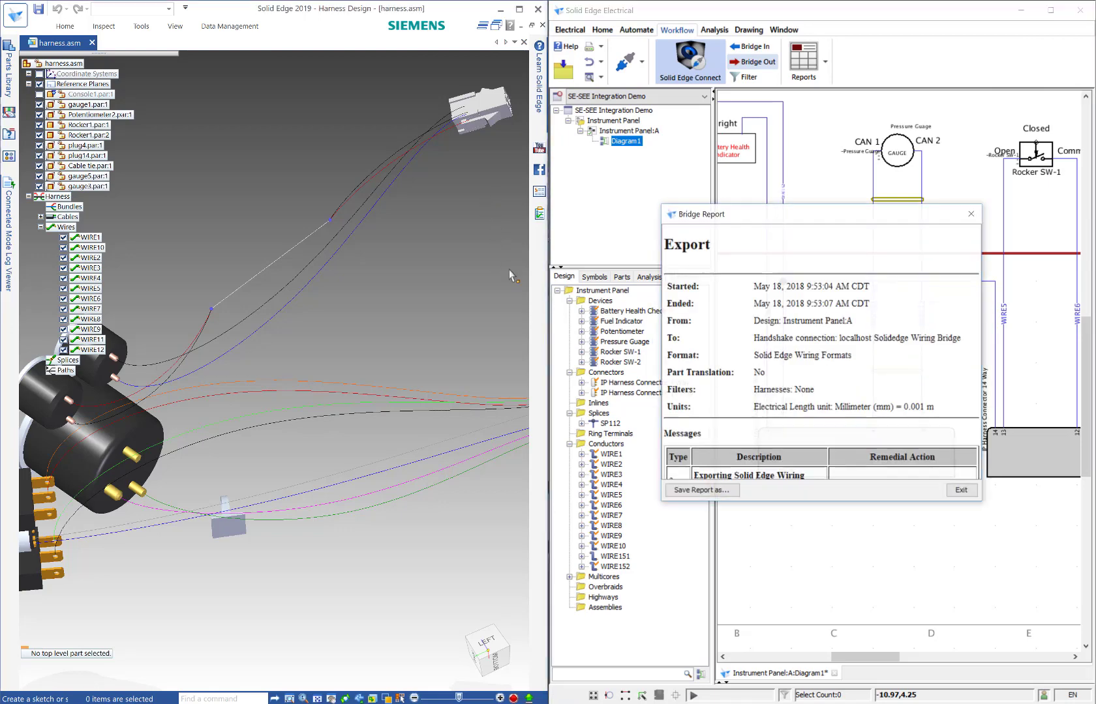
scroll(886, 433, "down", 3)
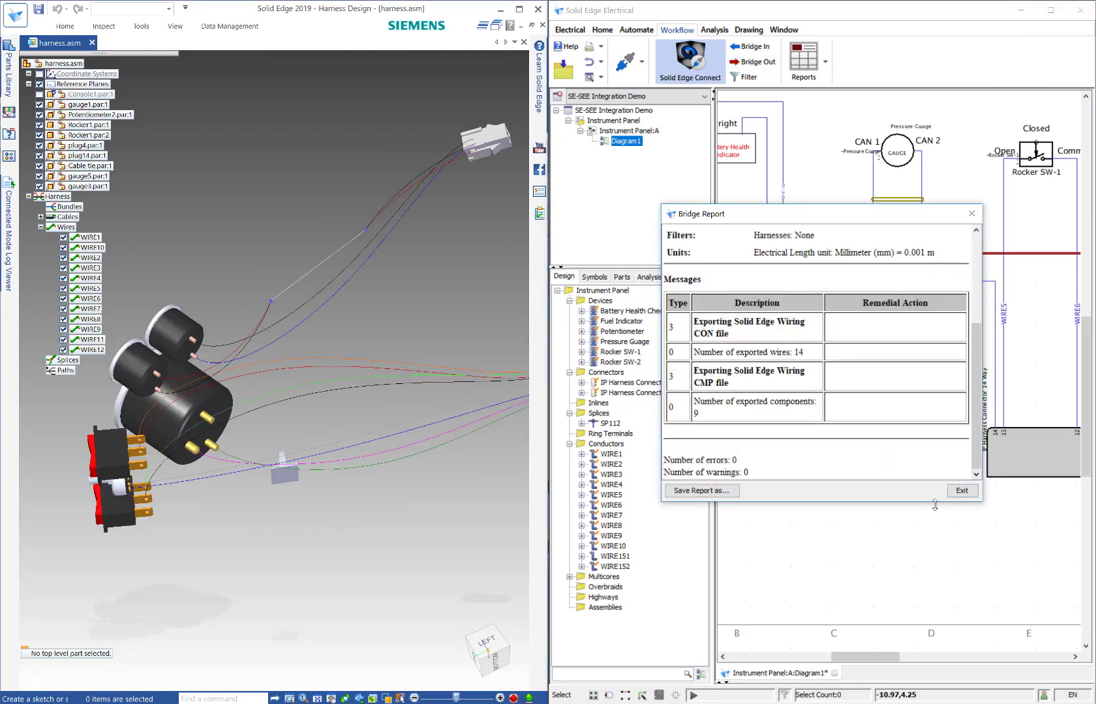
left_click(961, 490)
mouse_move(7, 215)
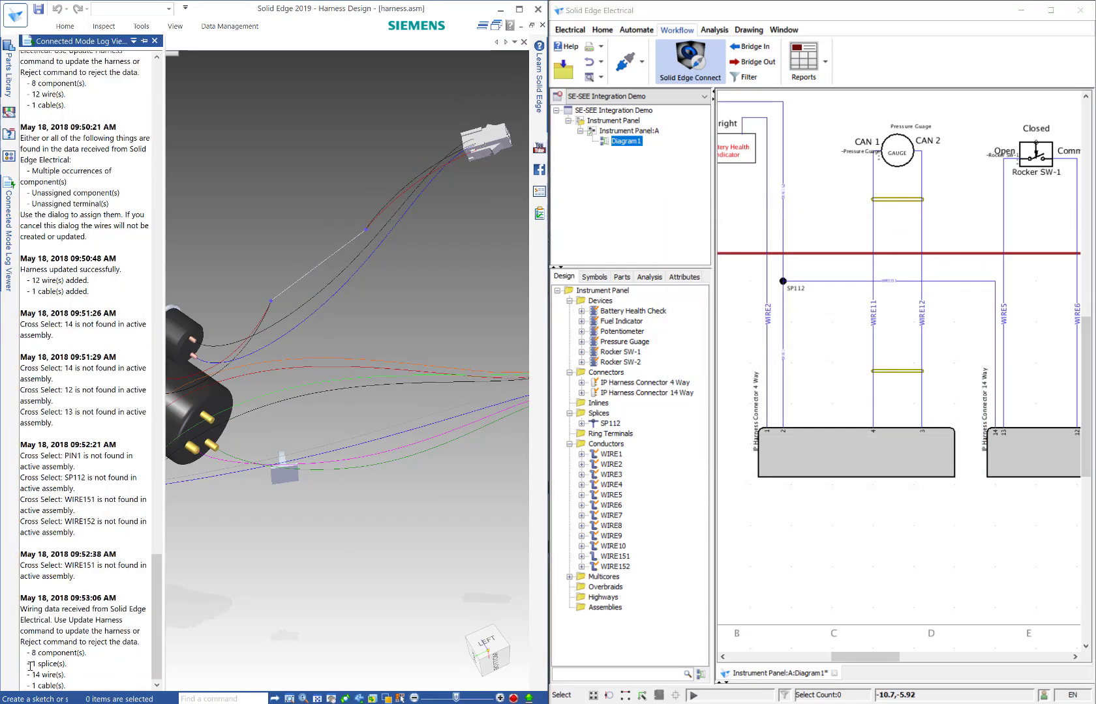
left_click_drag(33, 663, 57, 664)
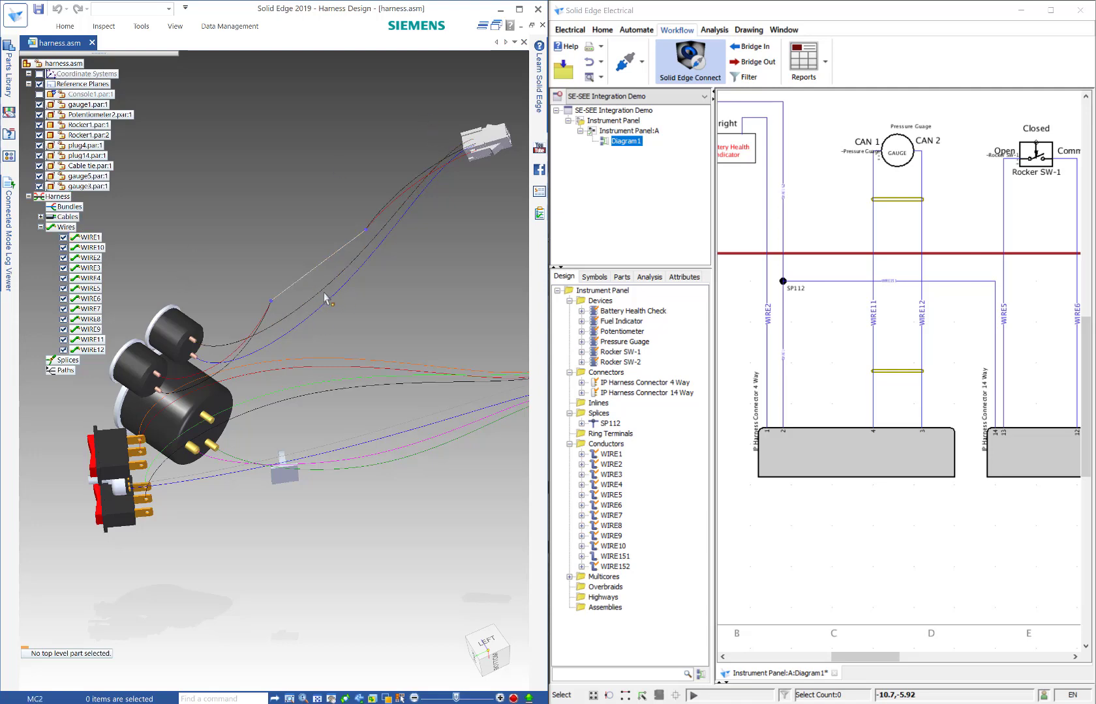
- Update the 3D harness in harness.asm with the received wiring data, and cross-probe the looped WIRE1 to the diagram
left_click(69, 27)
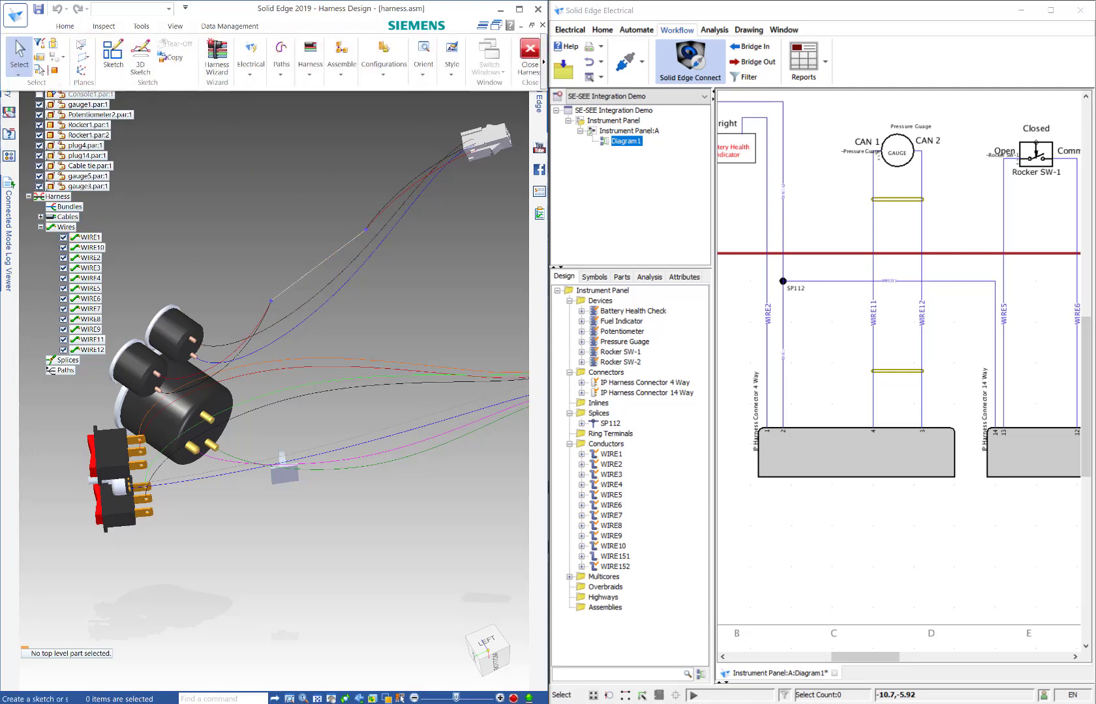
left_click(252, 65)
left_click(307, 106)
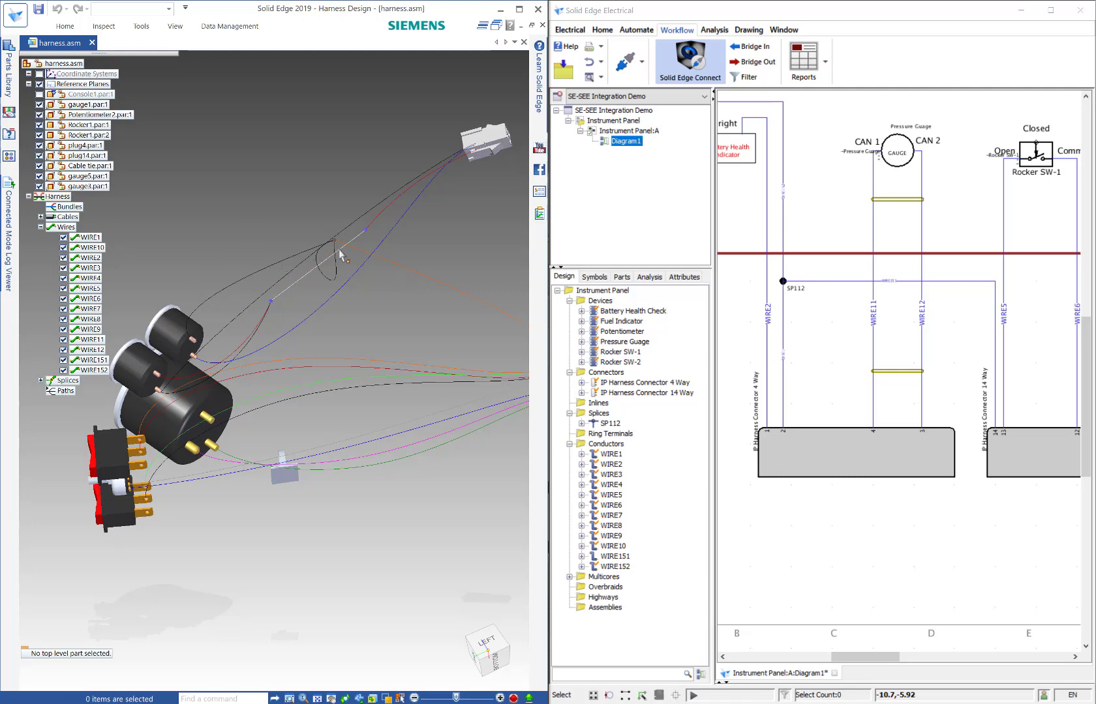
left_click(337, 276)
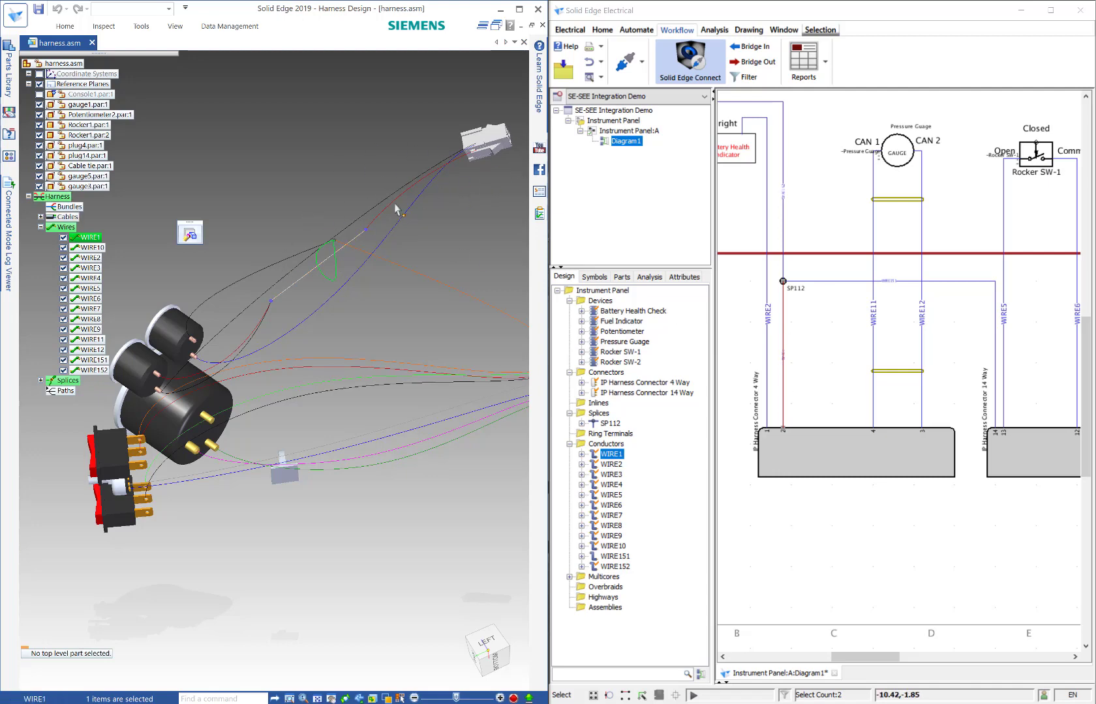
left_click(318, 187)
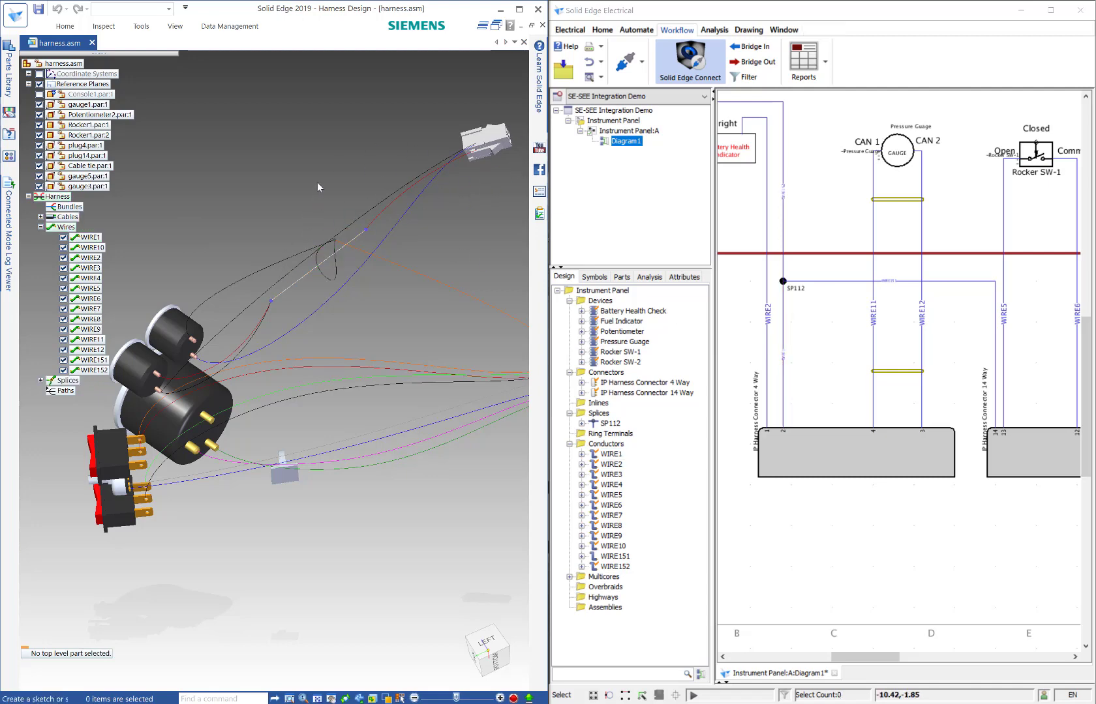